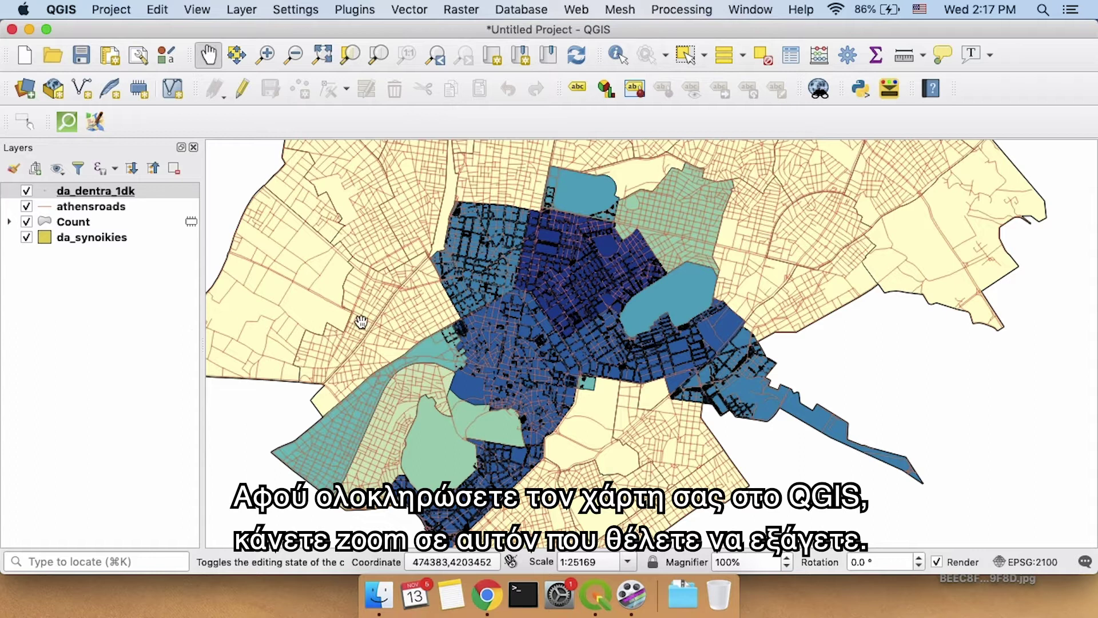
# - Pan and zoom into the dark blue neighbourhood, then zoom back out
pyautogui.moveTo(427, 356); pyautogui.dragTo(449, 343)
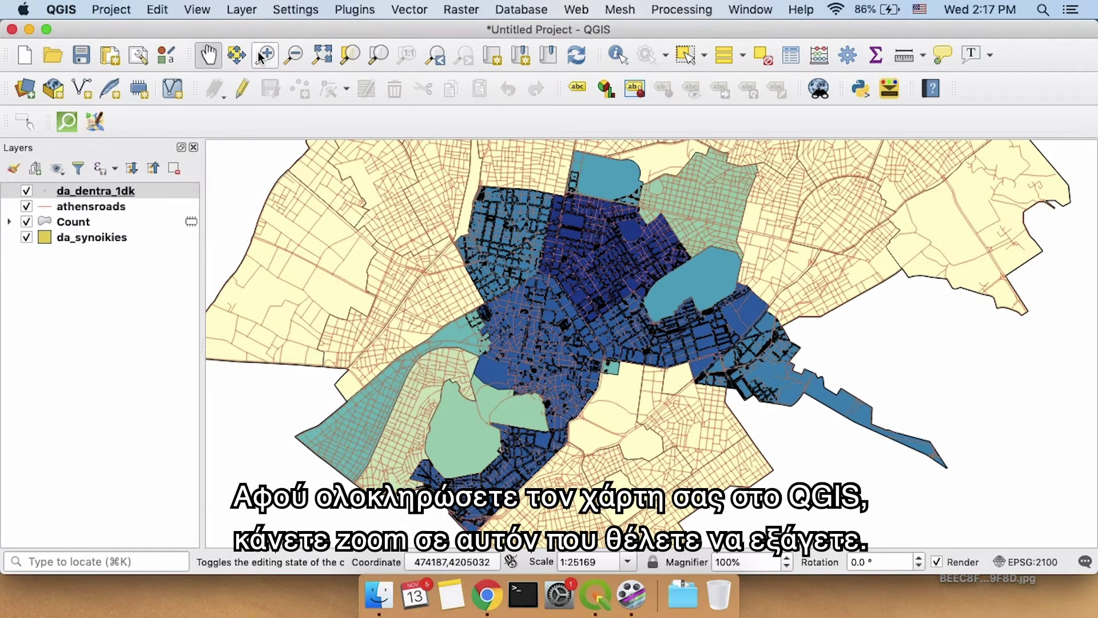
pyautogui.scroll(1, 572, 318)
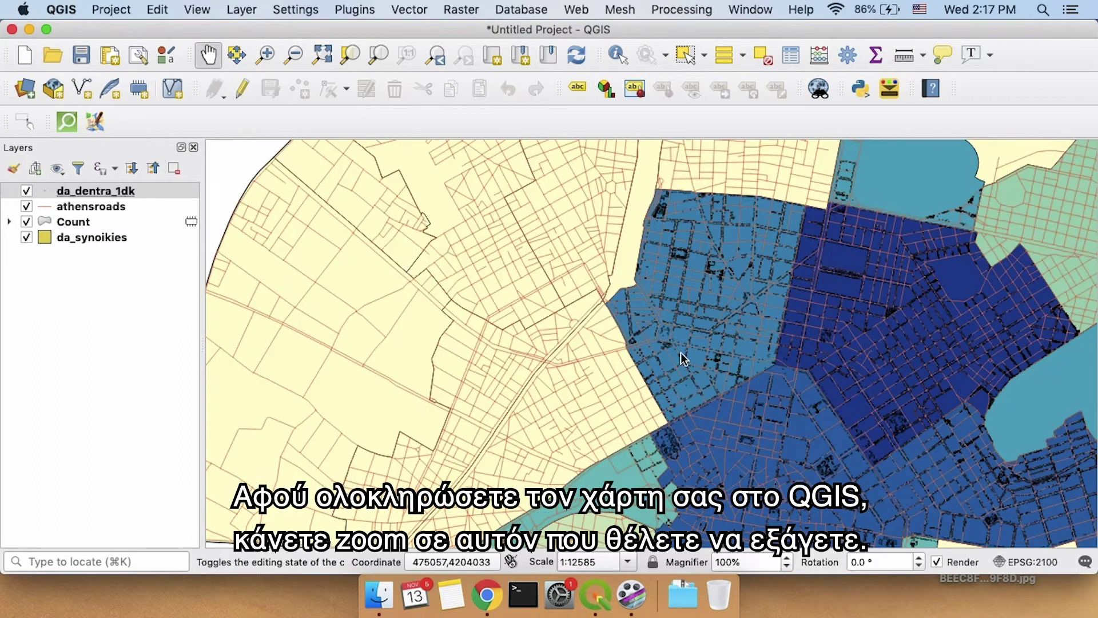
pyautogui.moveTo(655, 366); pyautogui.dragTo(561, 277)
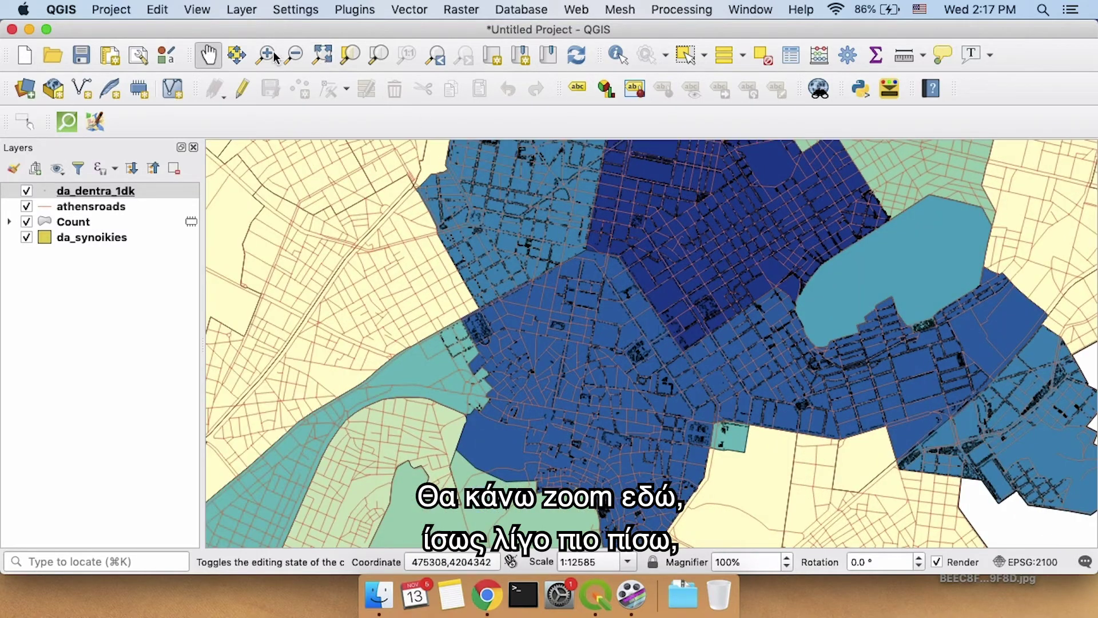
pyautogui.click(267, 55)
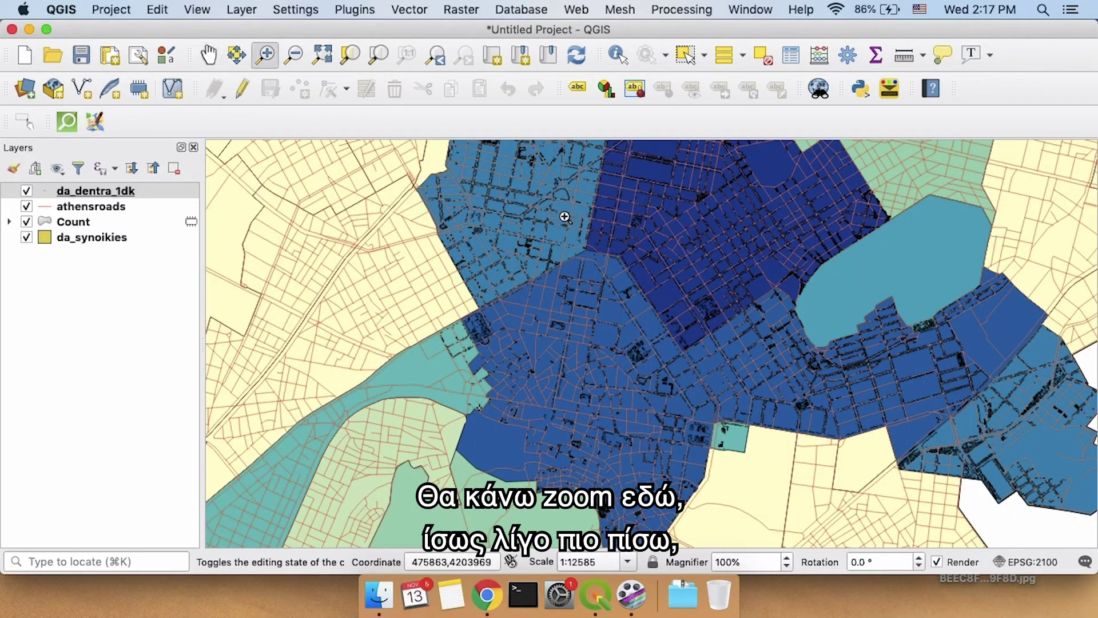
pyautogui.moveTo(564, 215); pyautogui.dragTo(804, 356)
pyautogui.click(294, 55)
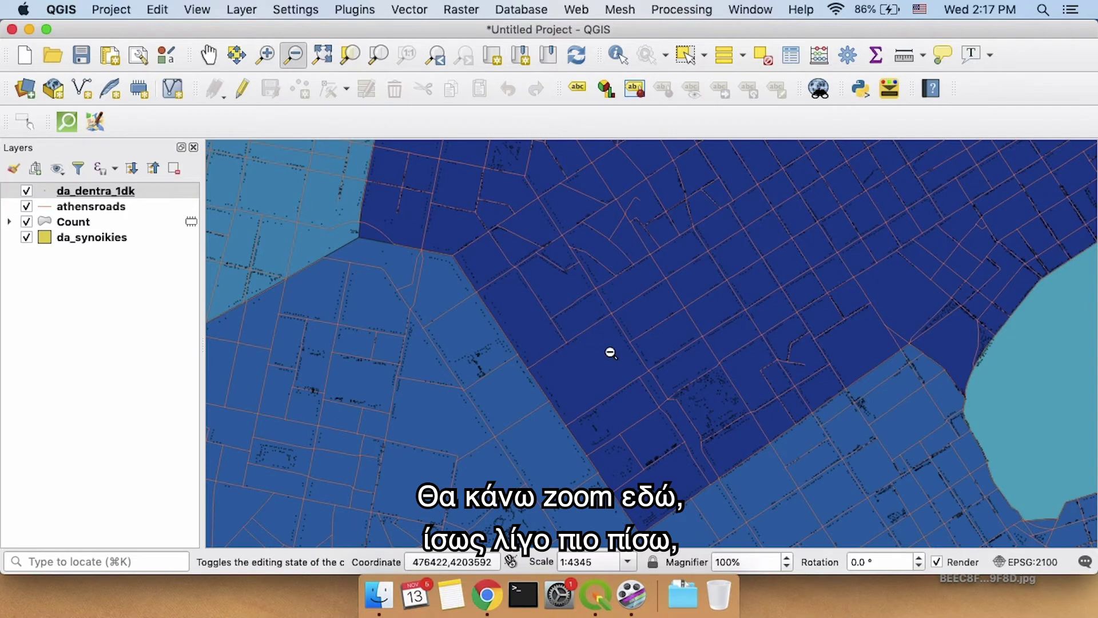
pyautogui.click(611, 351)
pyautogui.click(670, 331)
# - Pan across the northern and southern edges, then recentre the blue neighbourhoods at about 1:17380
pyautogui.click(208, 55)
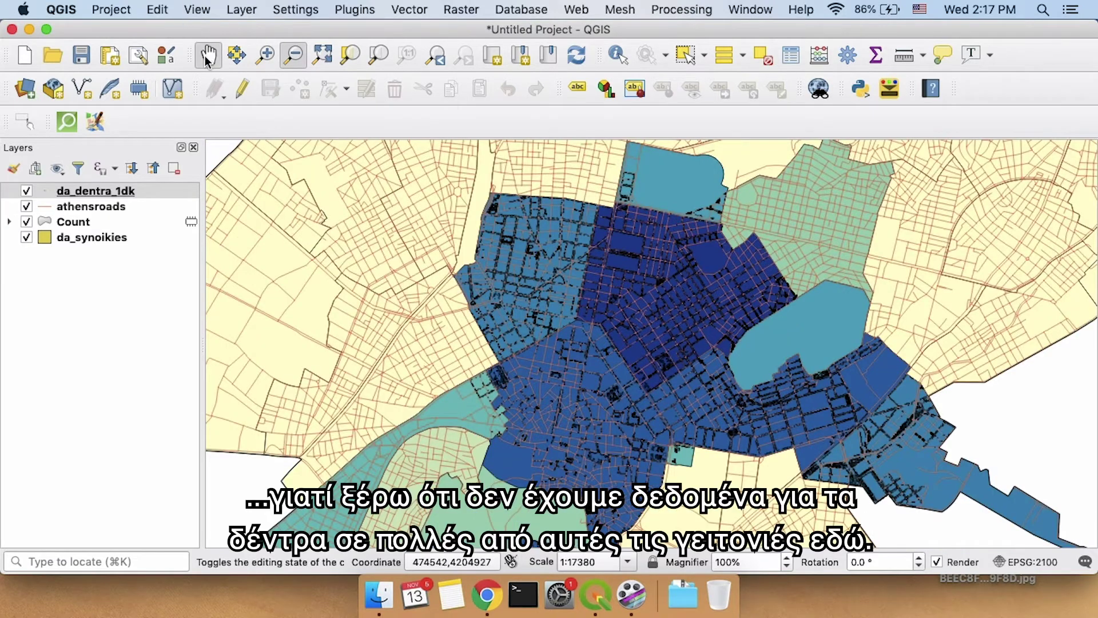
pyautogui.moveTo(743, 348); pyautogui.dragTo(731, 587)
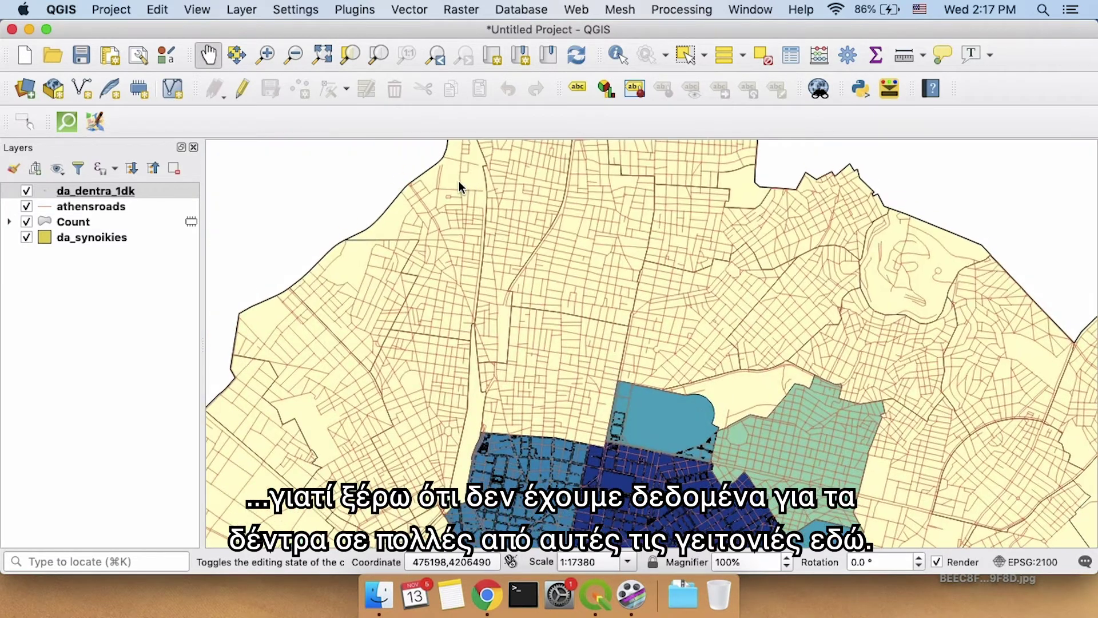
pyautogui.moveTo(629, 348); pyautogui.dragTo(598, 195)
pyautogui.moveTo(618, 321); pyautogui.dragTo(588, 229)
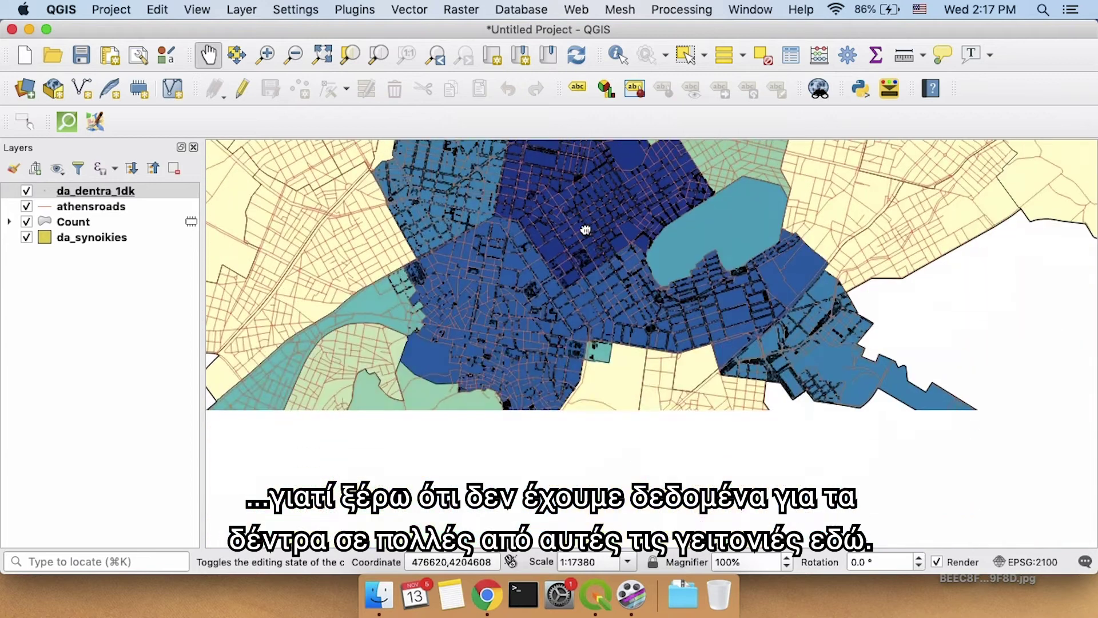
pyautogui.moveTo(572, 400); pyautogui.dragTo(503, 321)
pyautogui.moveTo(469, 515); pyautogui.dragTo(529, 522)
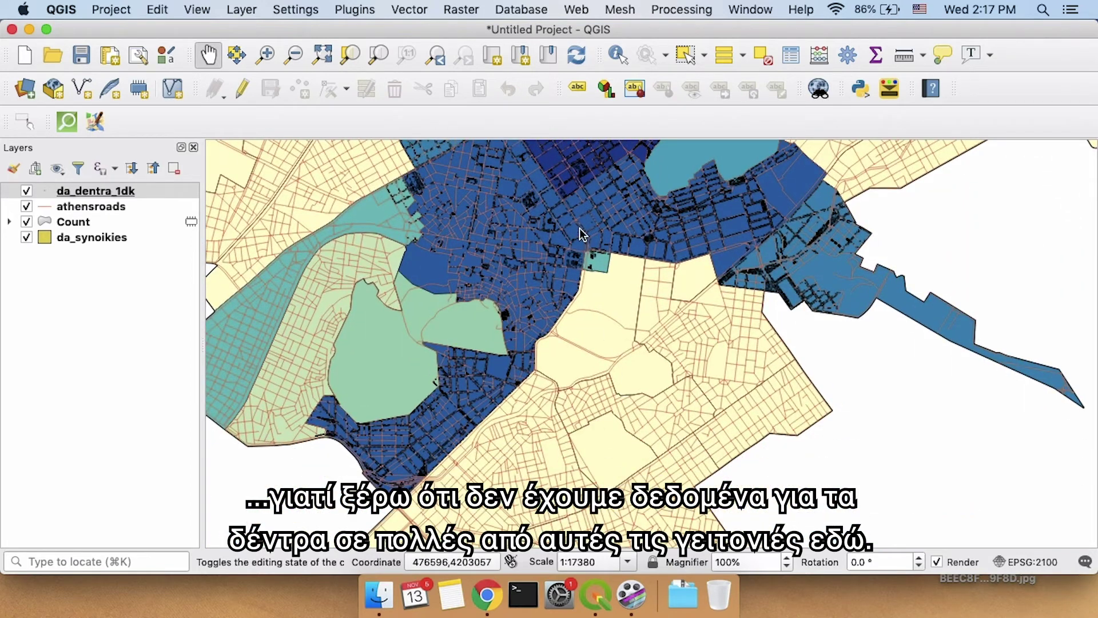
pyautogui.moveTo(582, 235); pyautogui.dragTo(565, 429)
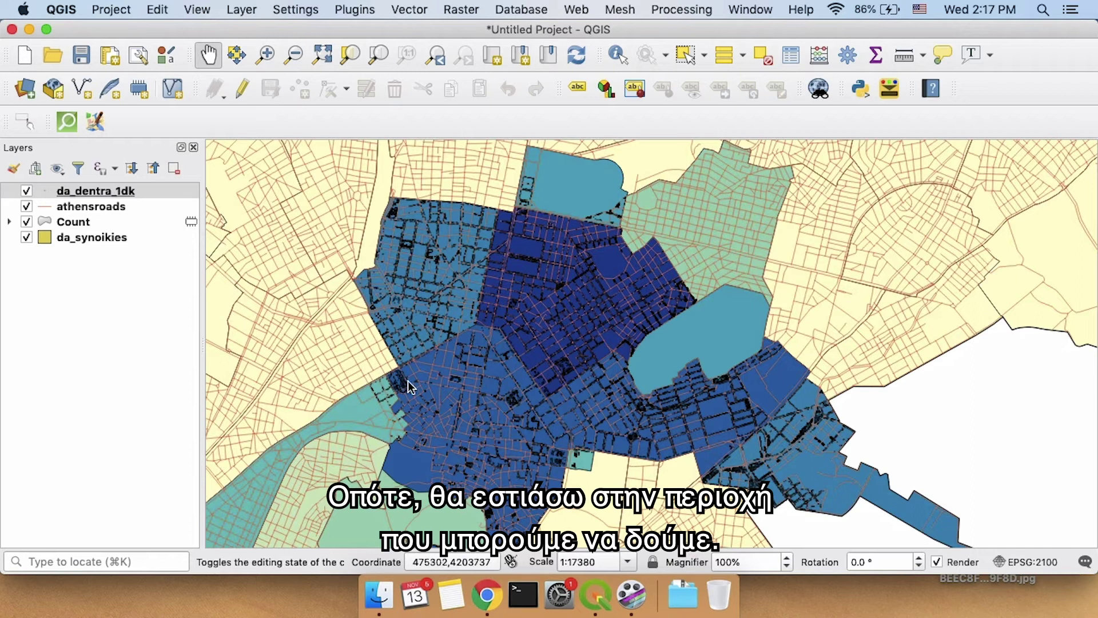
pyautogui.moveTo(490, 368); pyautogui.dragTo(511, 365)
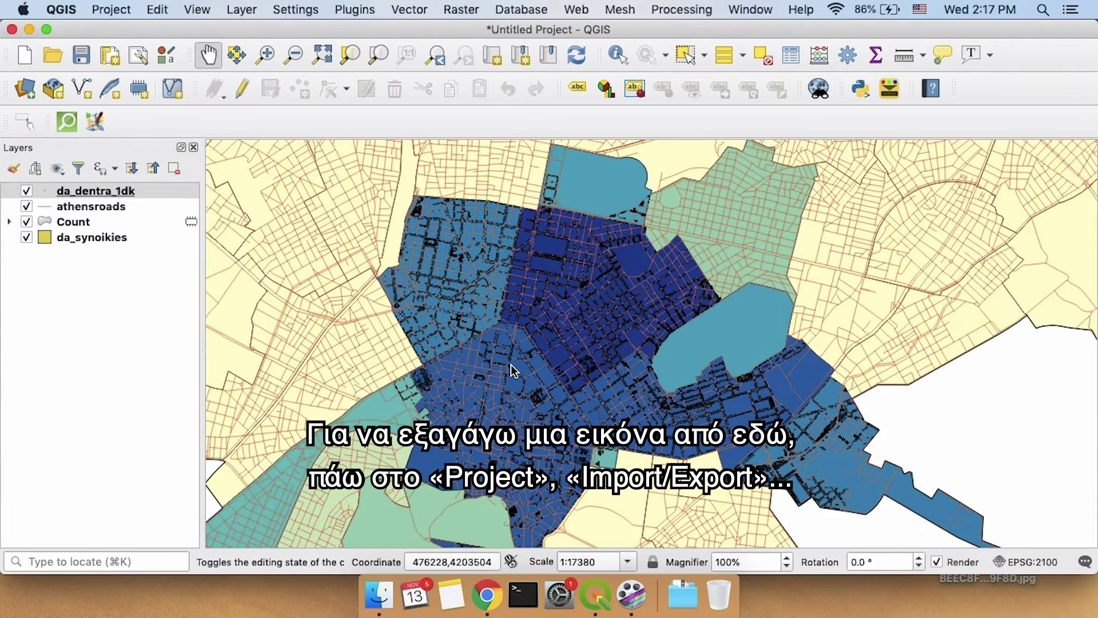
# - Choose Project > Import/Export > Export Map to PDF to reach the Save Map as PDF settings
pyautogui.click(100, 5)
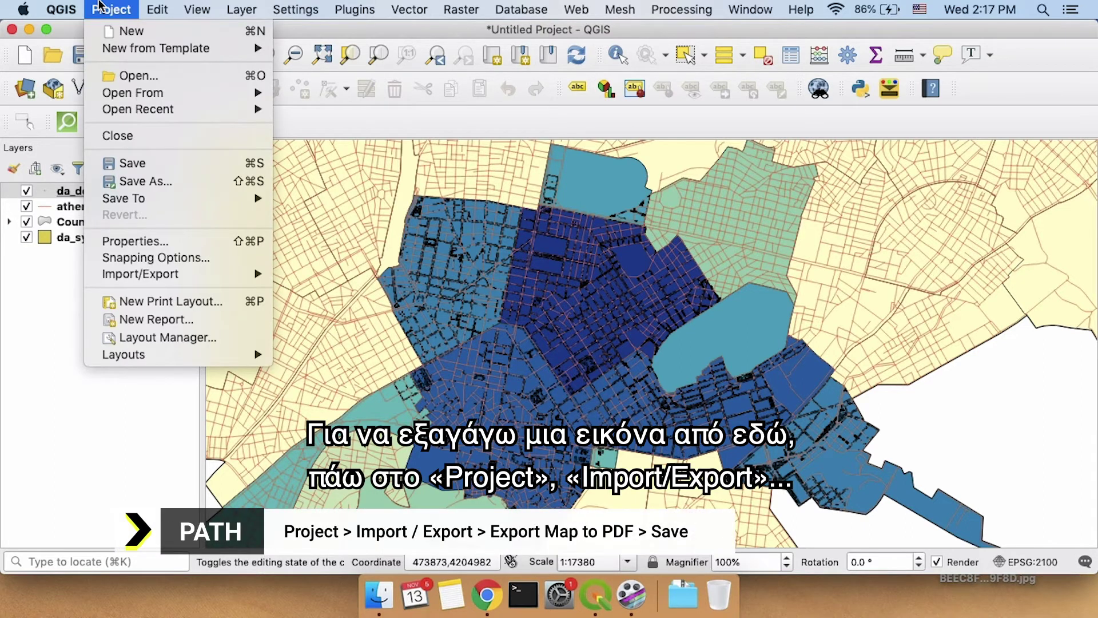
pyautogui.moveTo(201, 278)
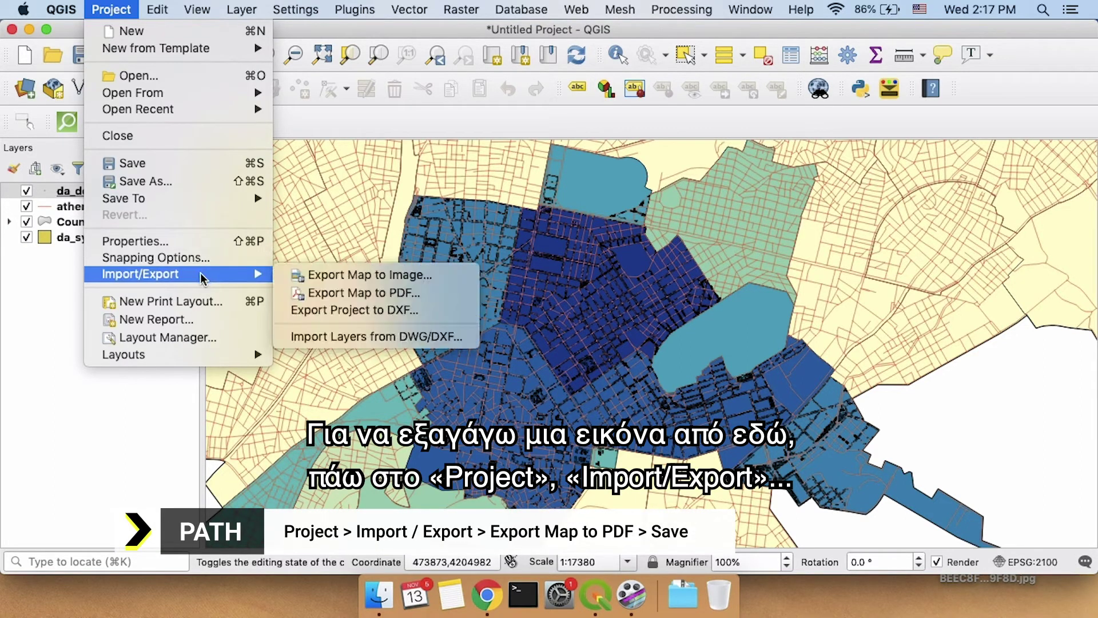
pyautogui.click(432, 295)
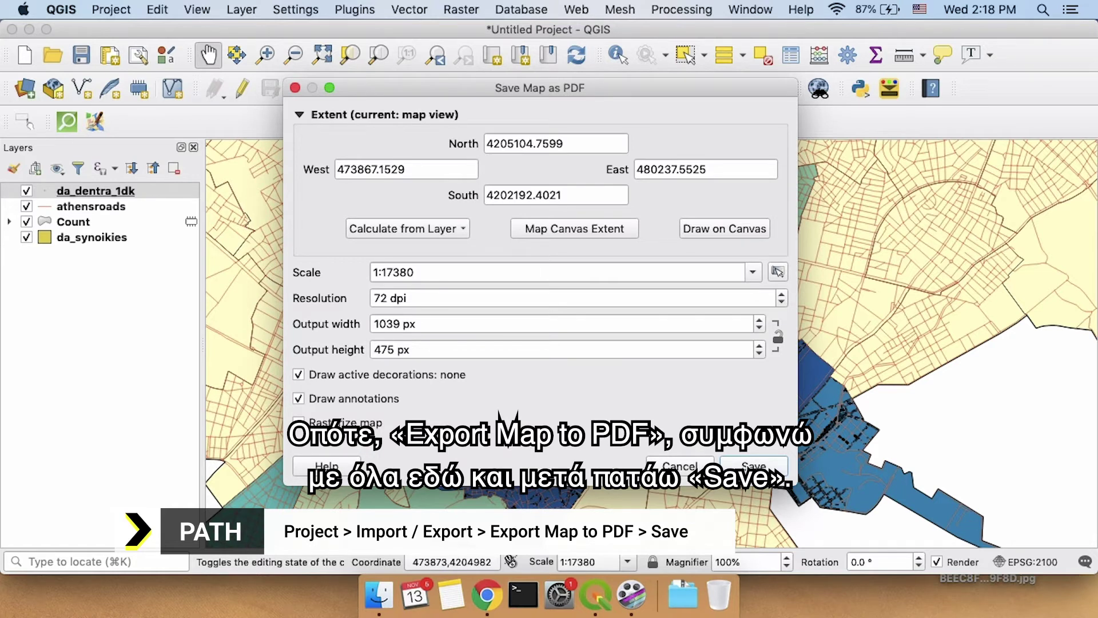
# - Accept the 1:17380, 72 dpi settings and save the map as output.pdf
pyautogui.click(747, 465)
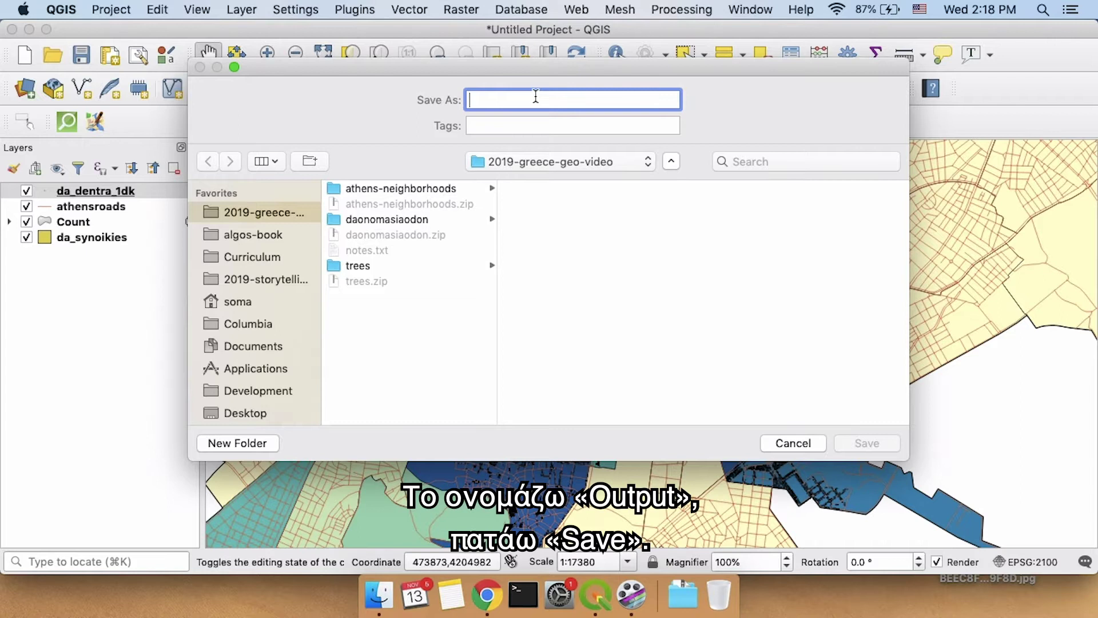
pyautogui.write('output')
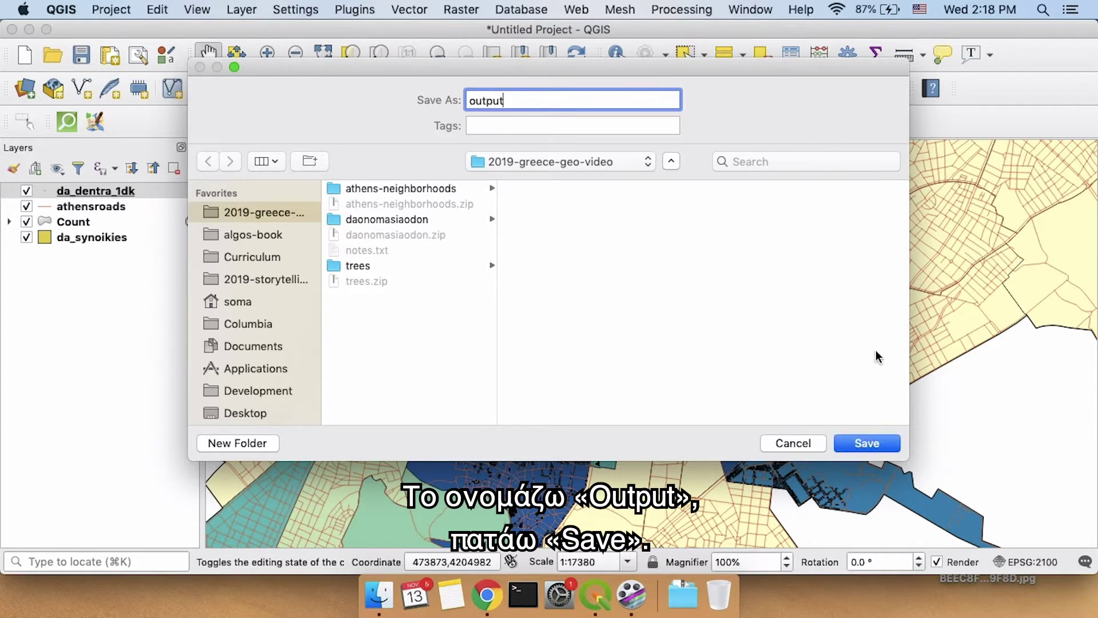
pyautogui.click(871, 440)
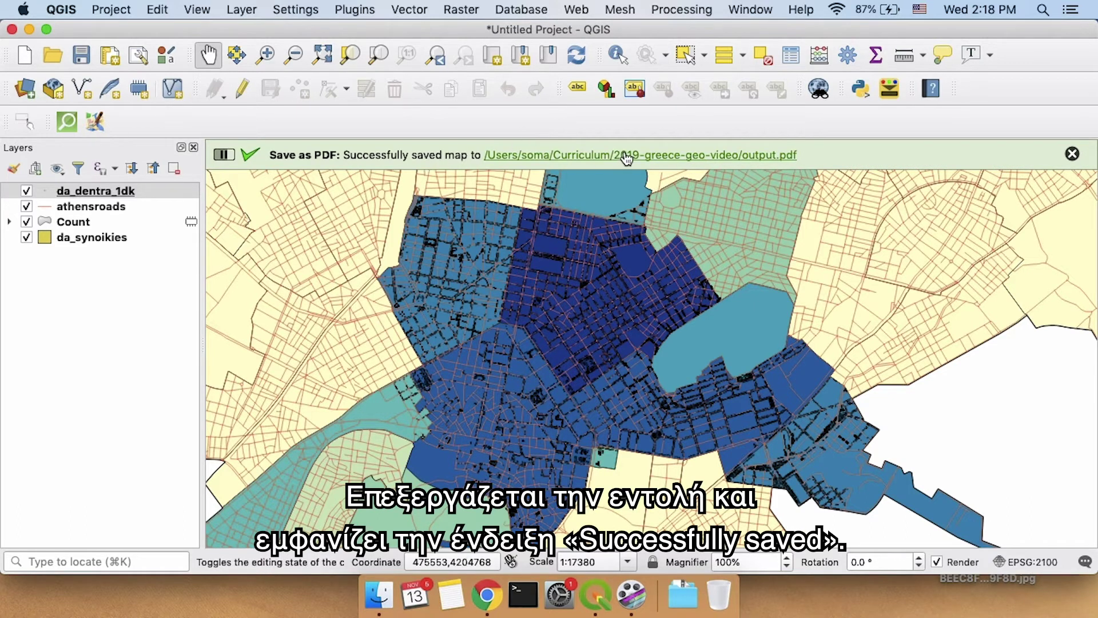
# - In Finder, collapse the athens-neighborhoods, daonomasiaodon and trees folders and select output.pdf
pyautogui.click(375, 608)
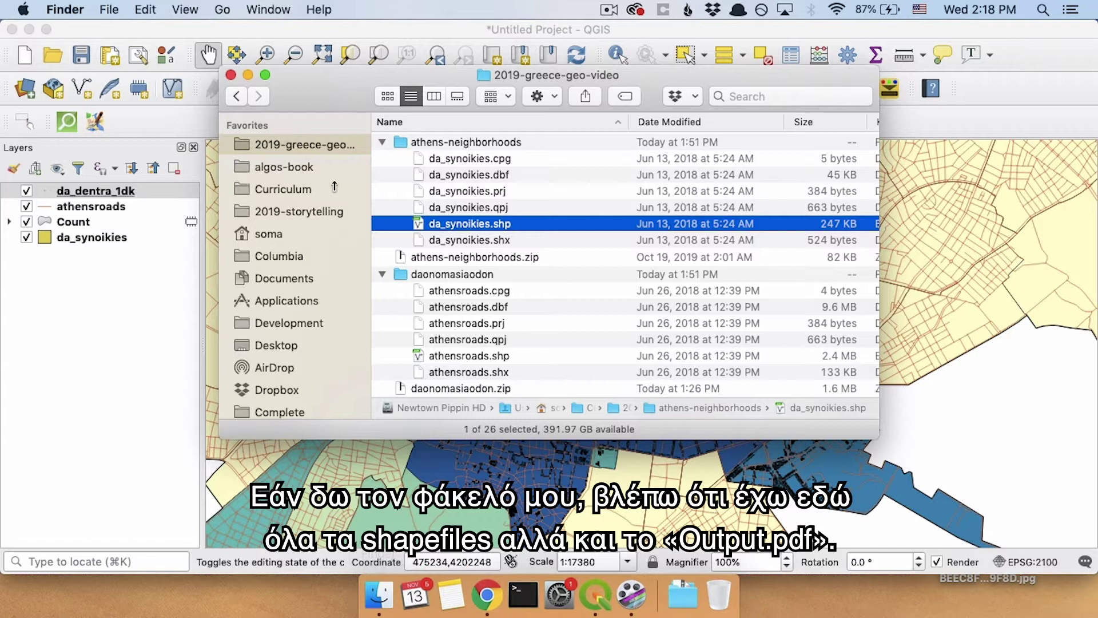
pyautogui.click(382, 142)
pyautogui.click(382, 177)
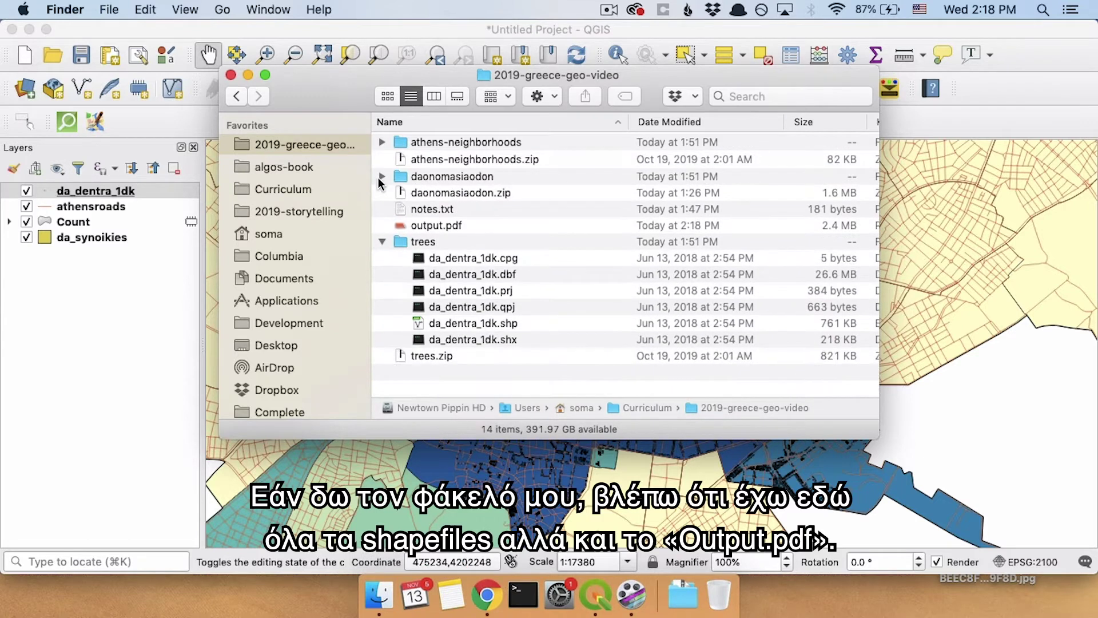
pyautogui.click(382, 241)
pyautogui.click(441, 227)
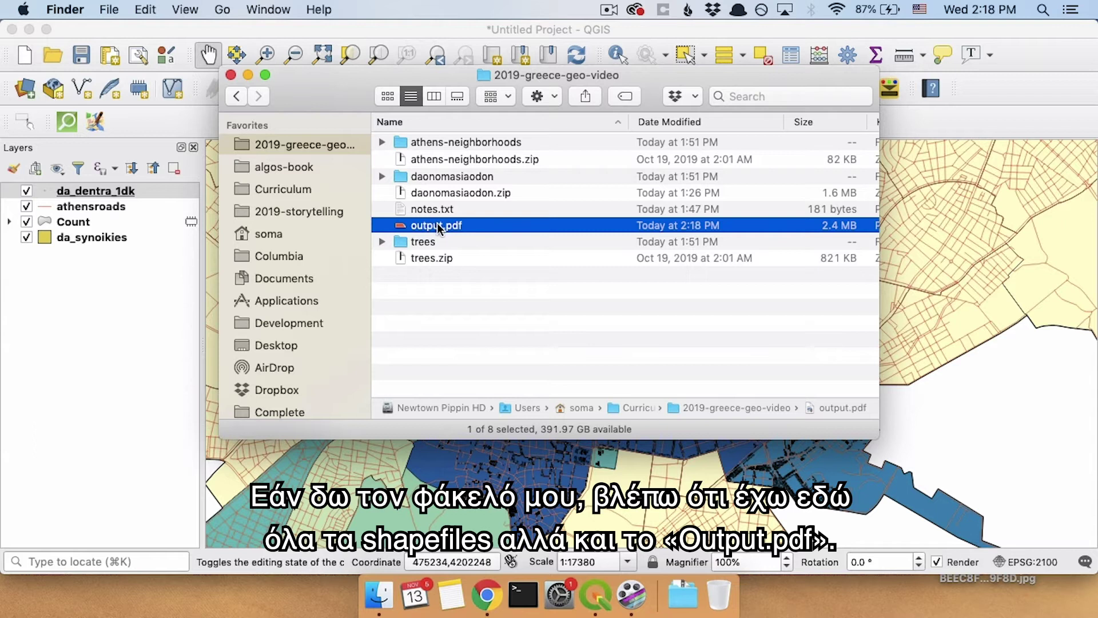
# - View output.pdf in Preview, then return to QGIS and deselect the tree points layer
pyautogui.doubleClick(439, 227)
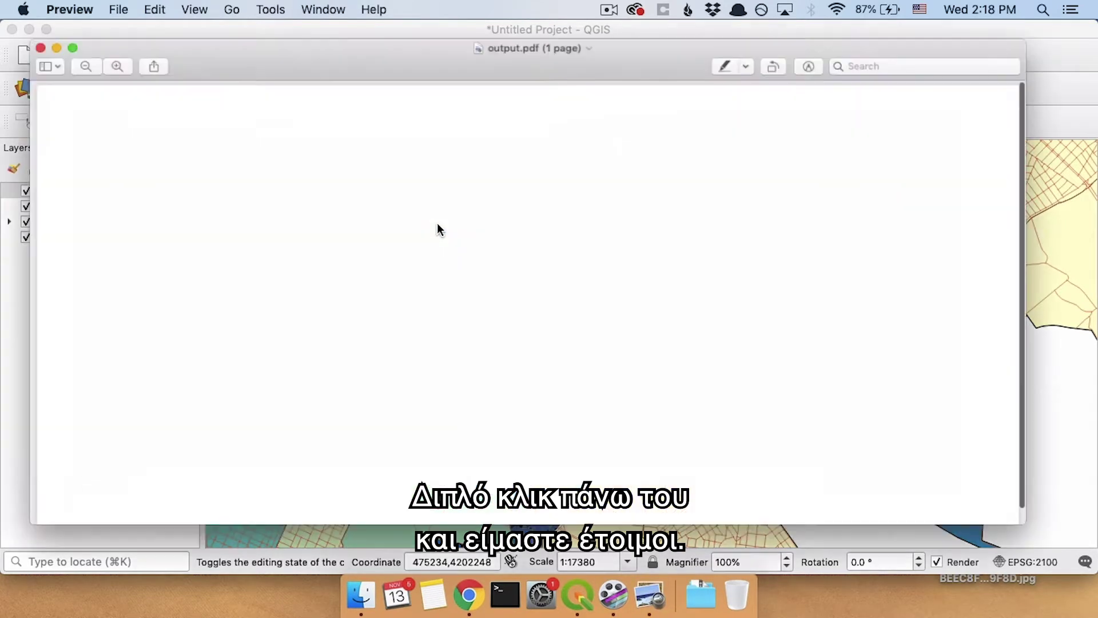
pyautogui.scroll(-2, 362, 318)
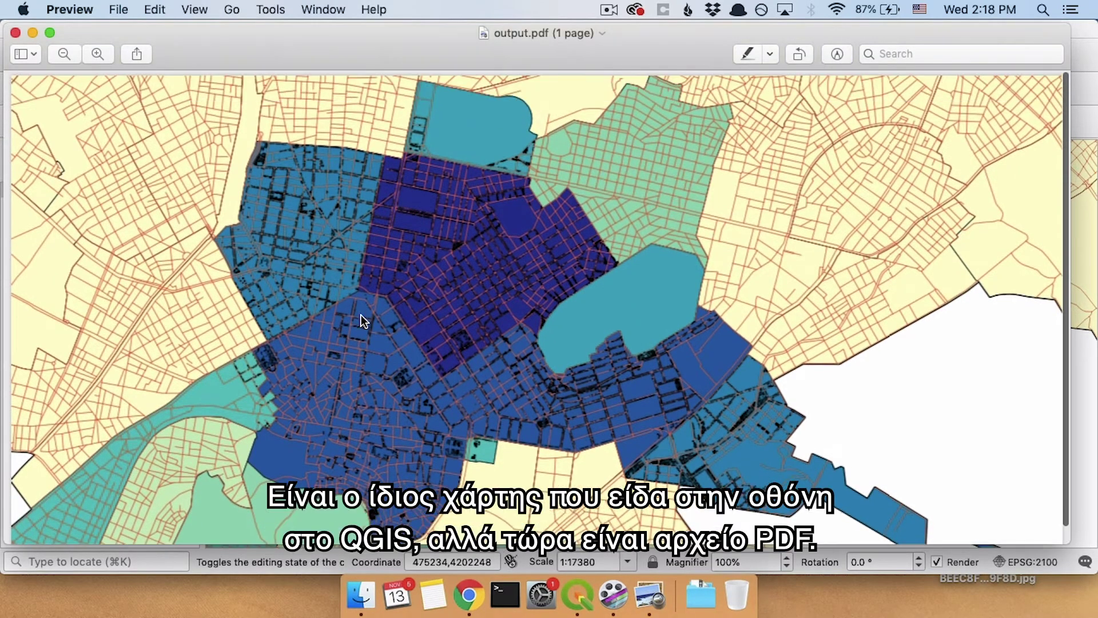
pyautogui.click(578, 595)
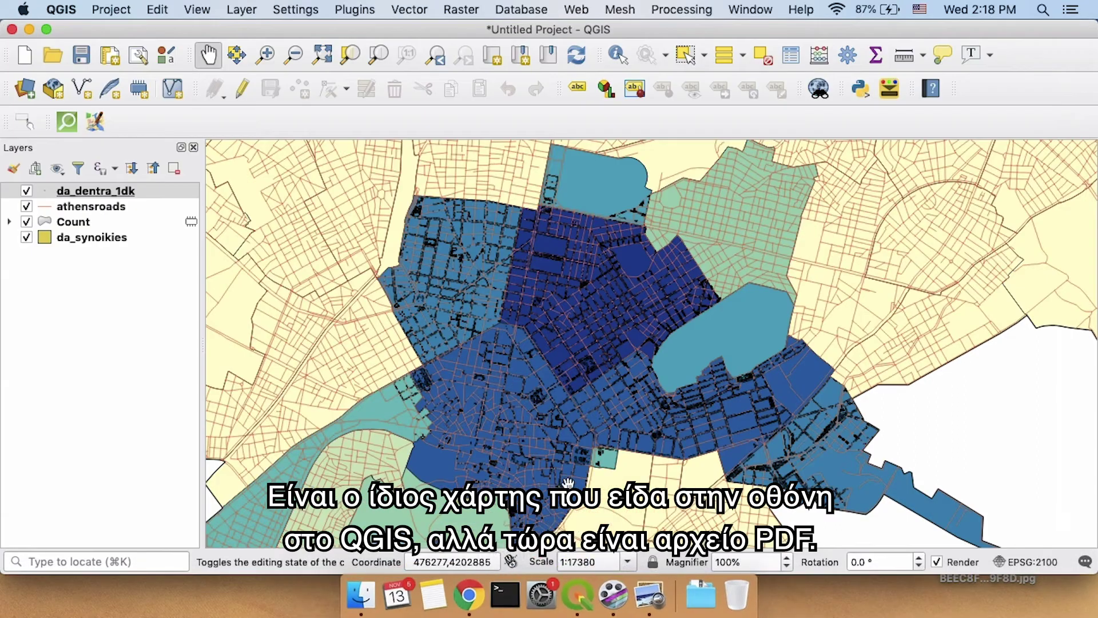
pyautogui.press('super+Tab')
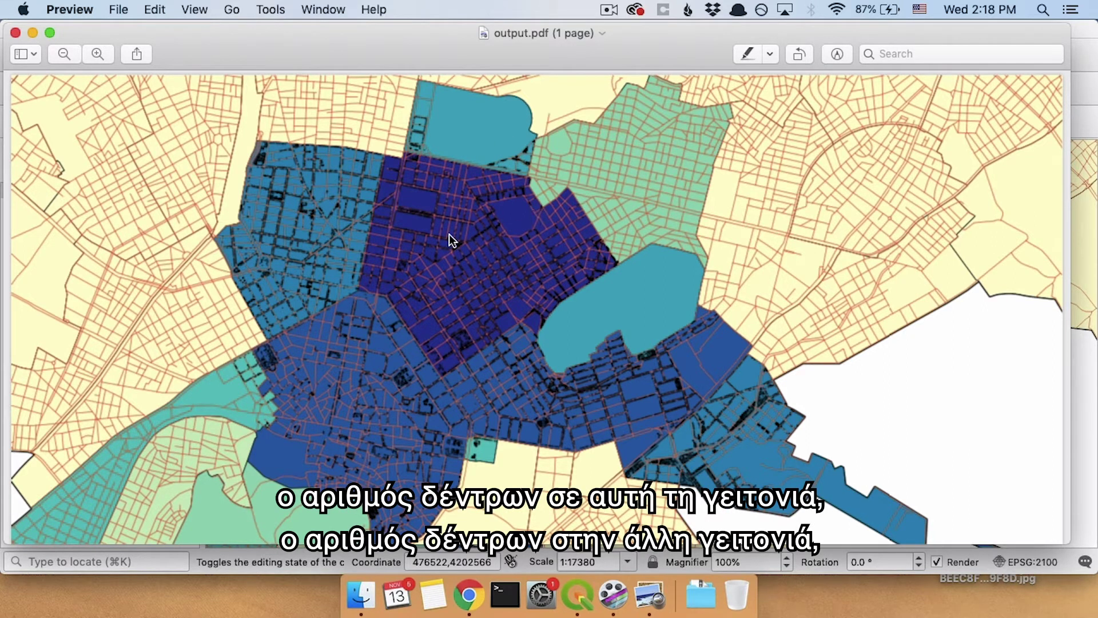
pyautogui.press('super+Tab')
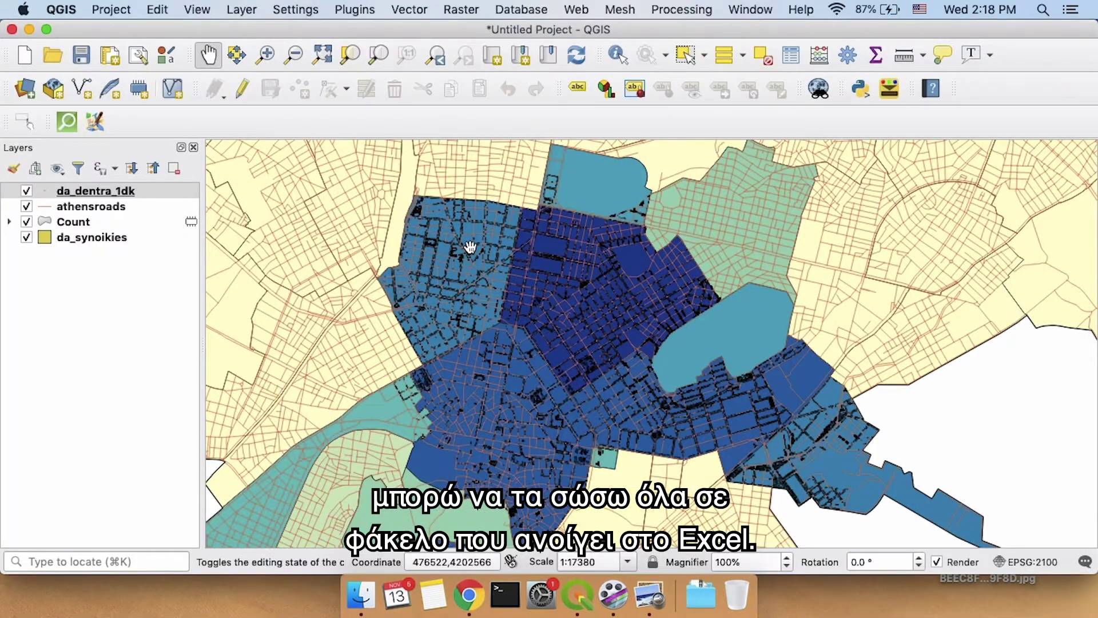
pyautogui.click(87, 304)
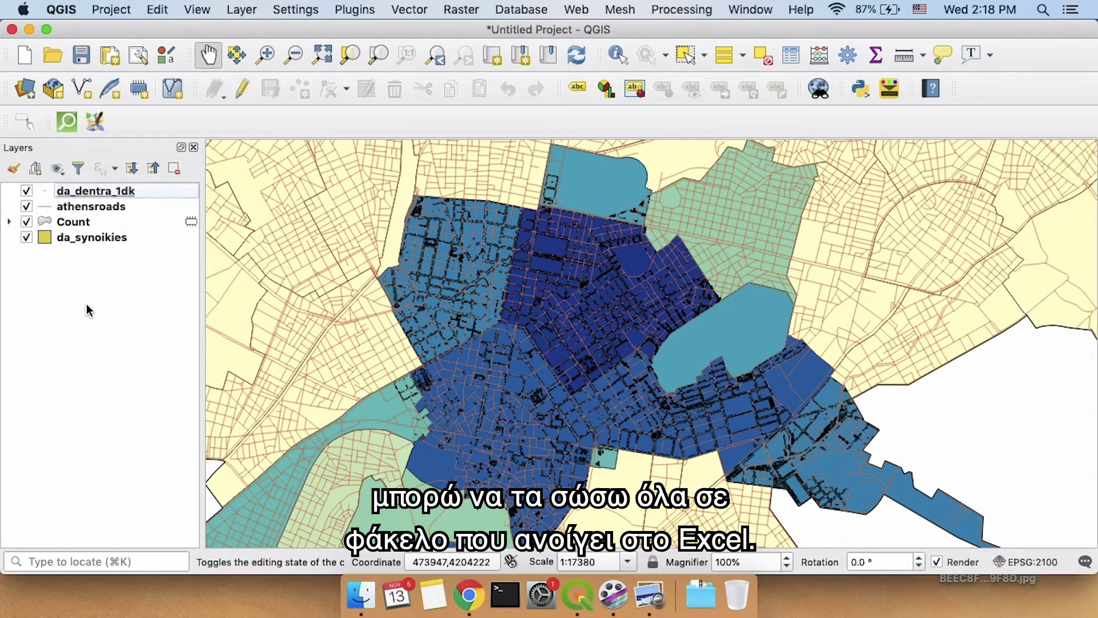
# - Open Export > Save Features As from the Count layer's context menu
pyautogui.click(91, 221)
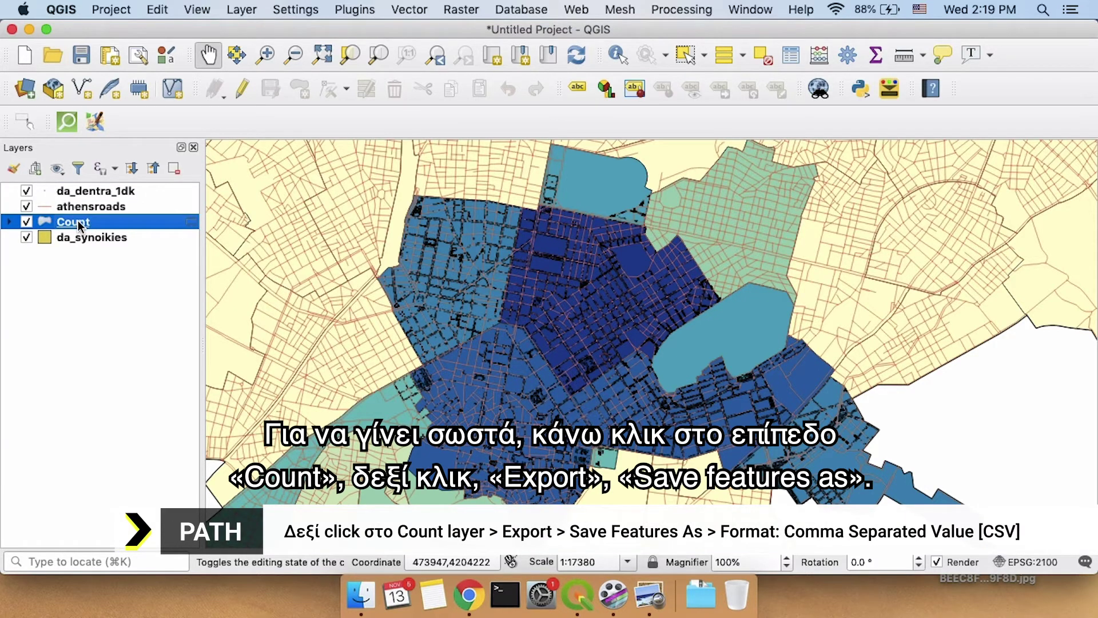
pyautogui.rightClick(78, 222)
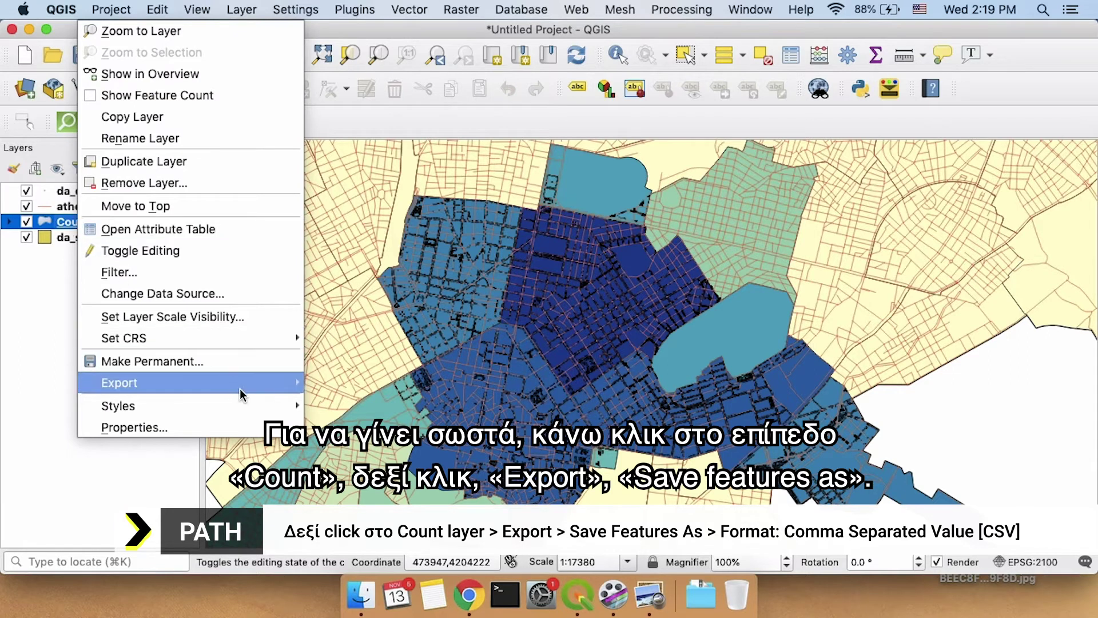
pyautogui.moveTo(239, 387)
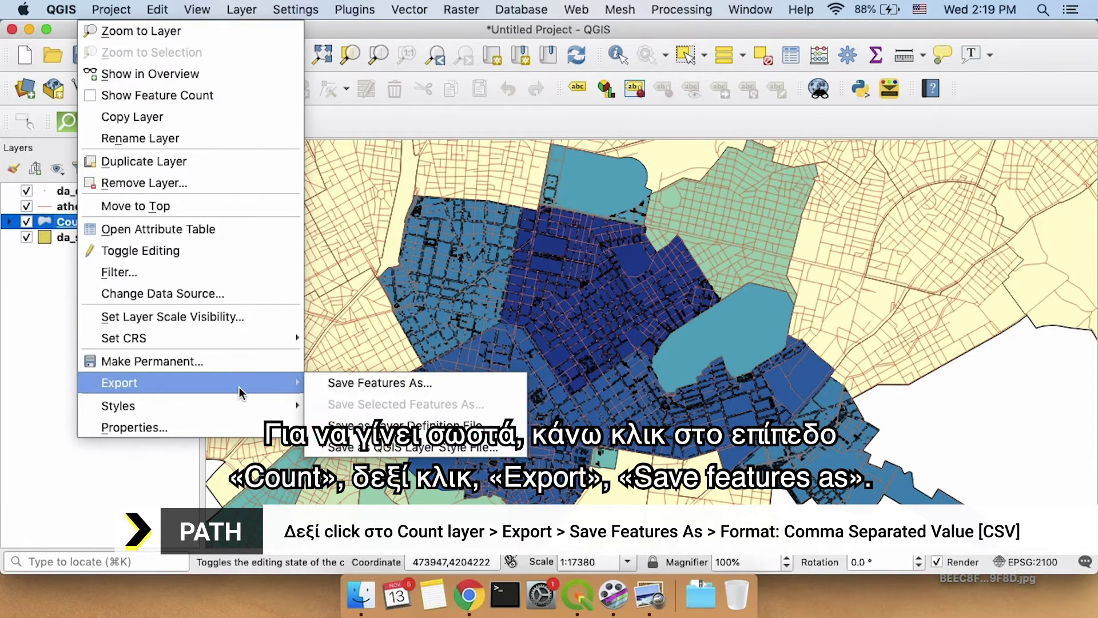
pyautogui.click(373, 384)
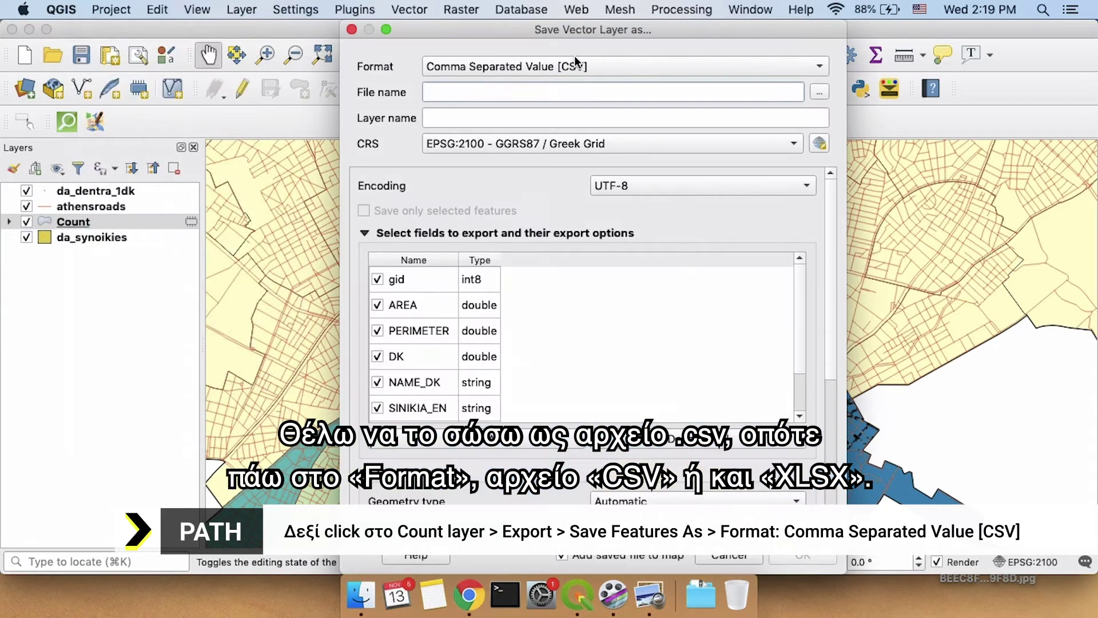
# - Set the export format to Comma Separated Value [CSV] and target the 2019-greece-geo-video folder
pyautogui.click(572, 69)
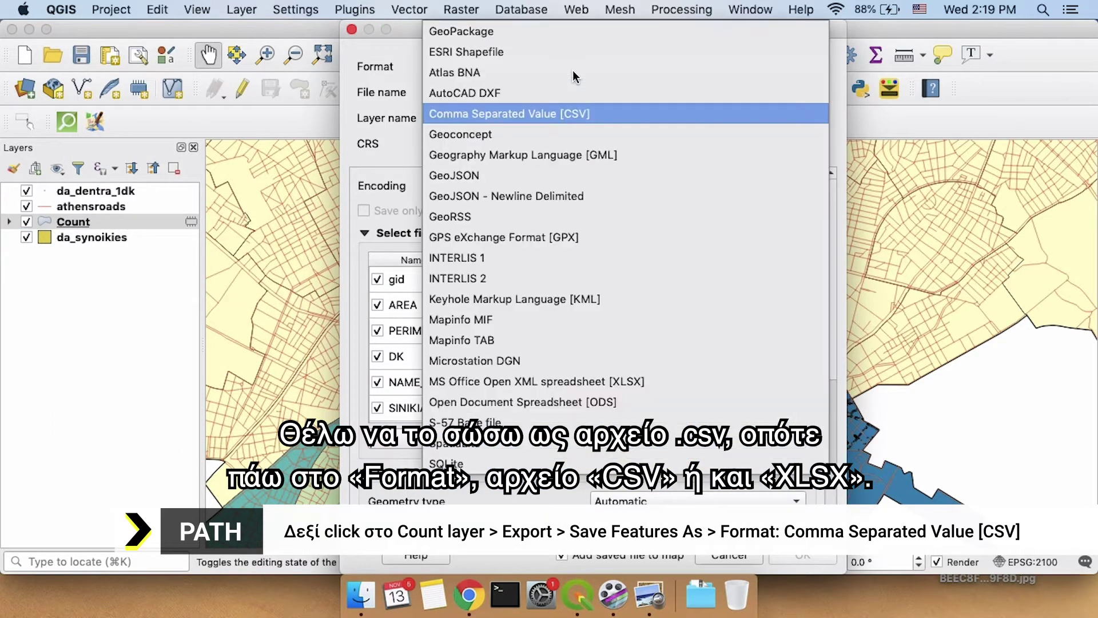
pyautogui.click(372, 80)
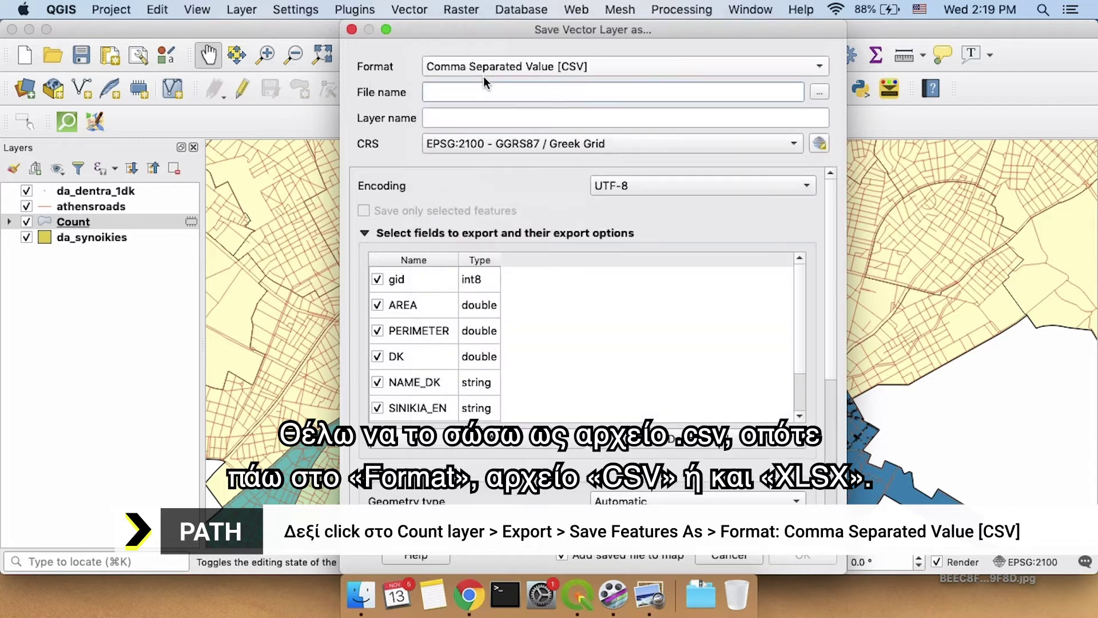
pyautogui.click(455, 68)
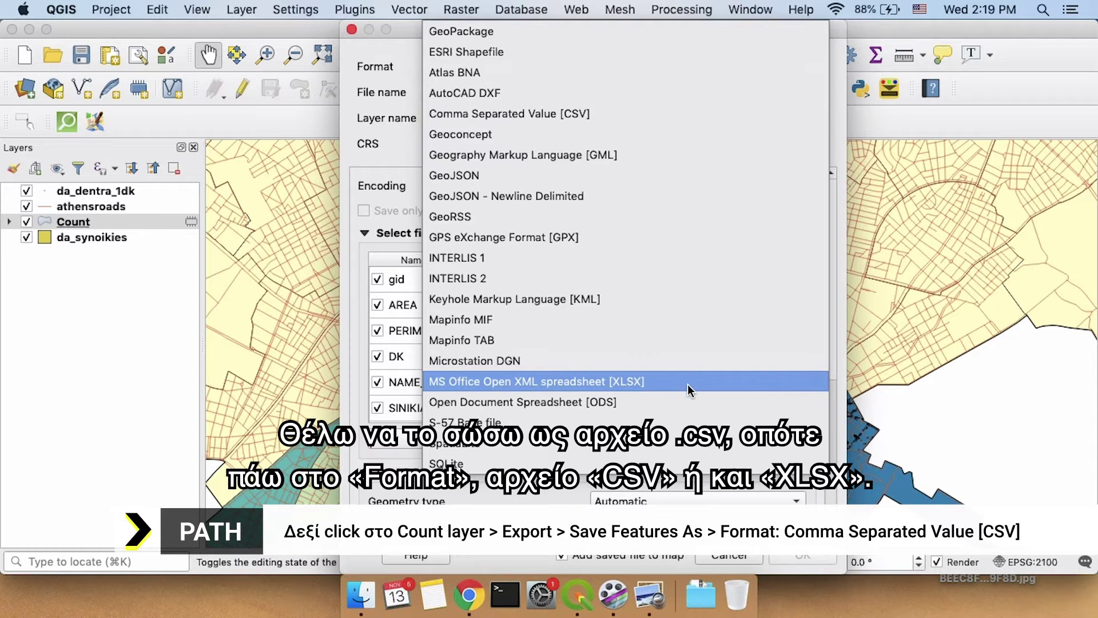
pyautogui.click(619, 113)
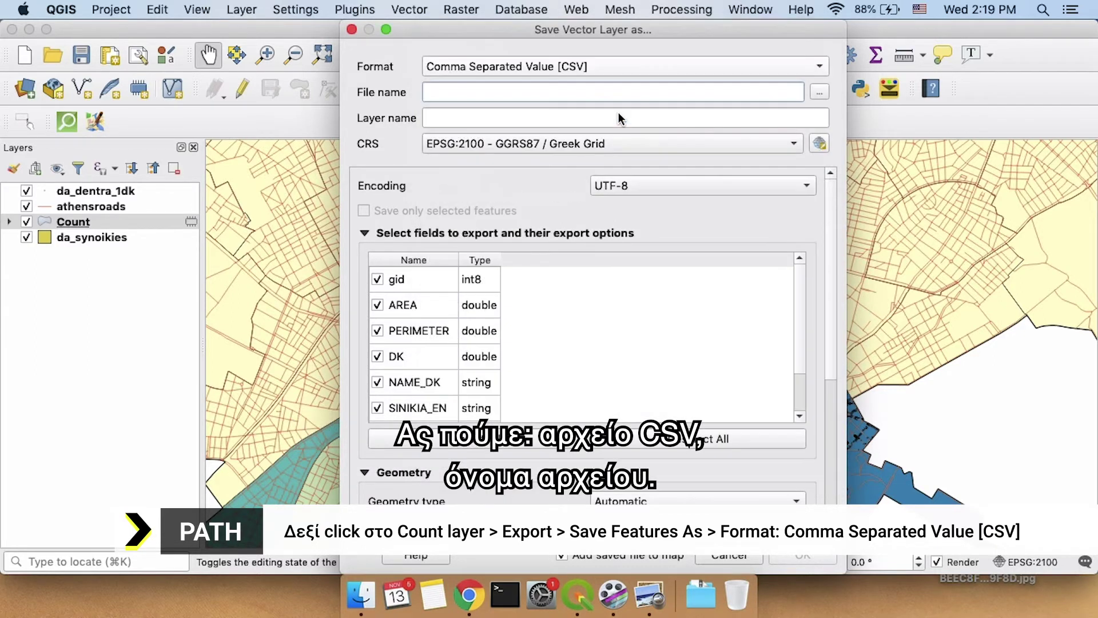
pyautogui.click(645, 96)
pyautogui.click(819, 92)
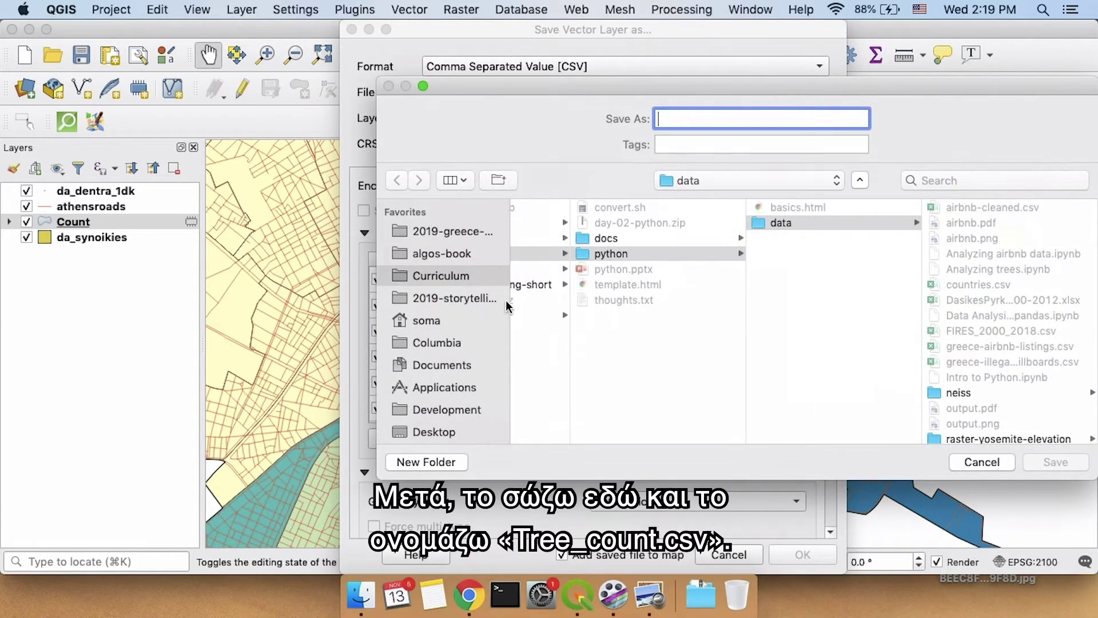
pyautogui.click(435, 231)
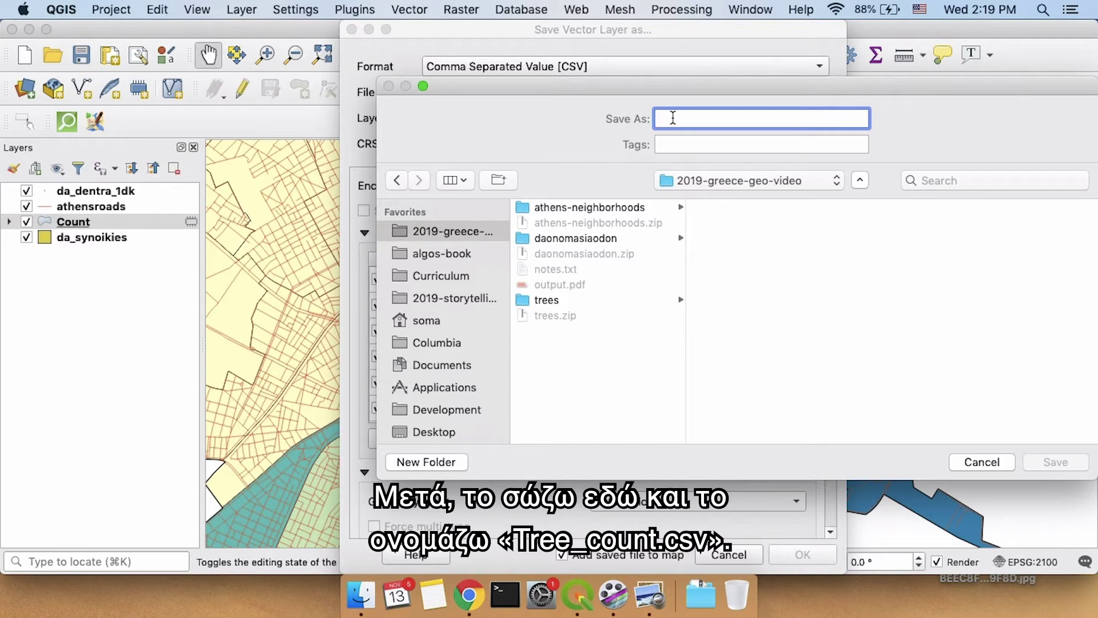
# - Name the file tree_count.csv and run the export keeping all fields
pyautogui.write('tree_c')
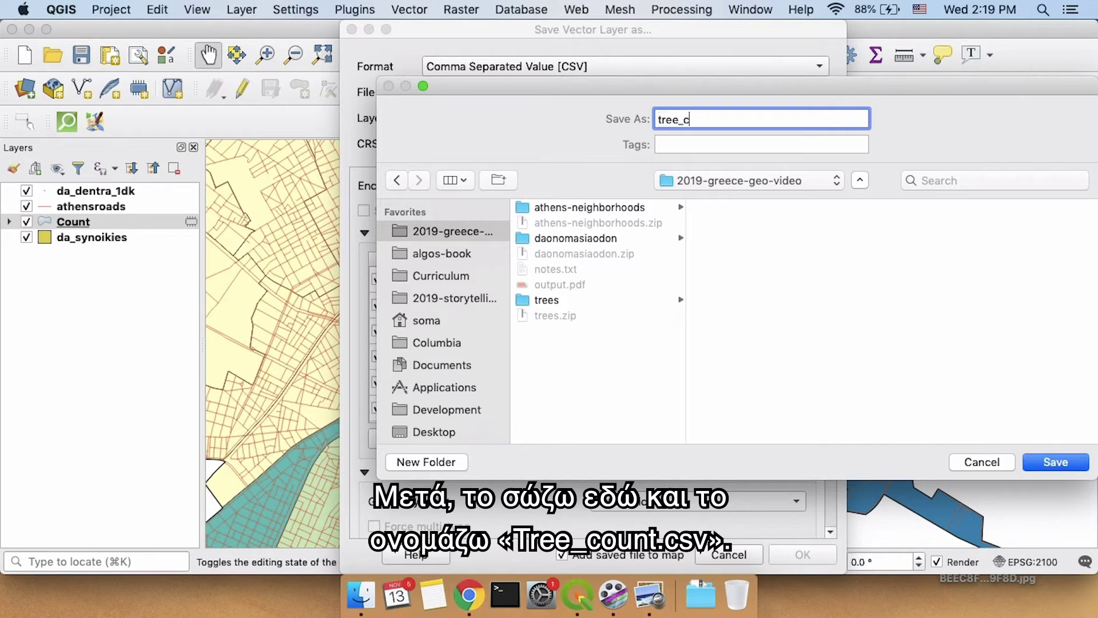
pyautogui.write('uont')
pyautogui.press('BackSpace')
pyautogui.press('BackSpace')
pyautogui.press('BackSpace')
pyautogui.press('BackSpace')
pyautogui.press('BackSpace')
pyautogui.write('count.csv')
pyautogui.press('Return')
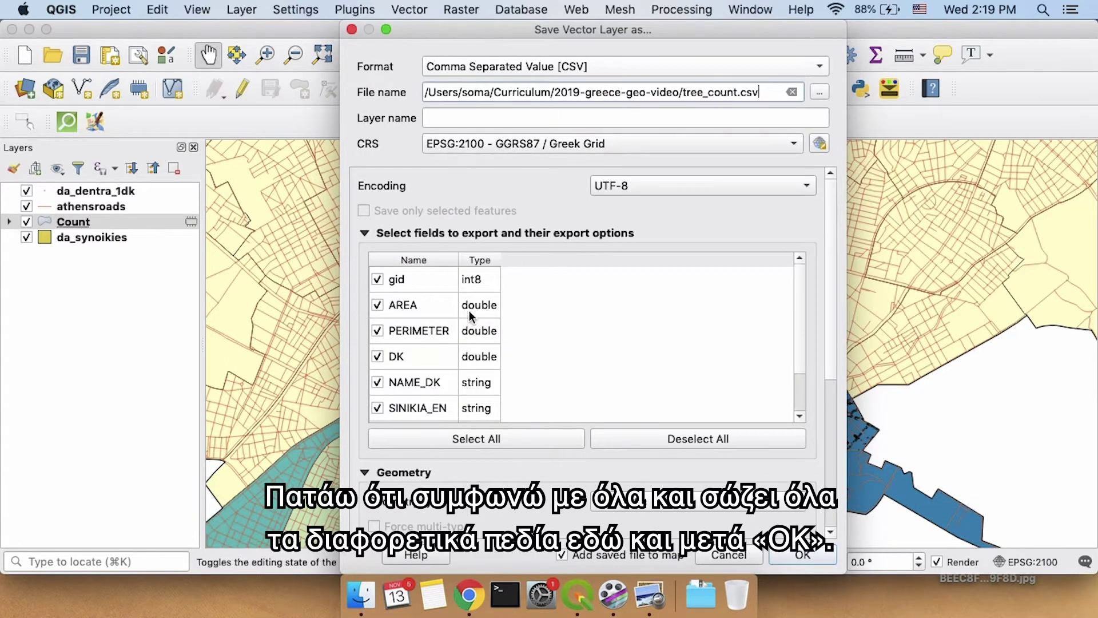
pyautogui.scroll(-2, 799, 306)
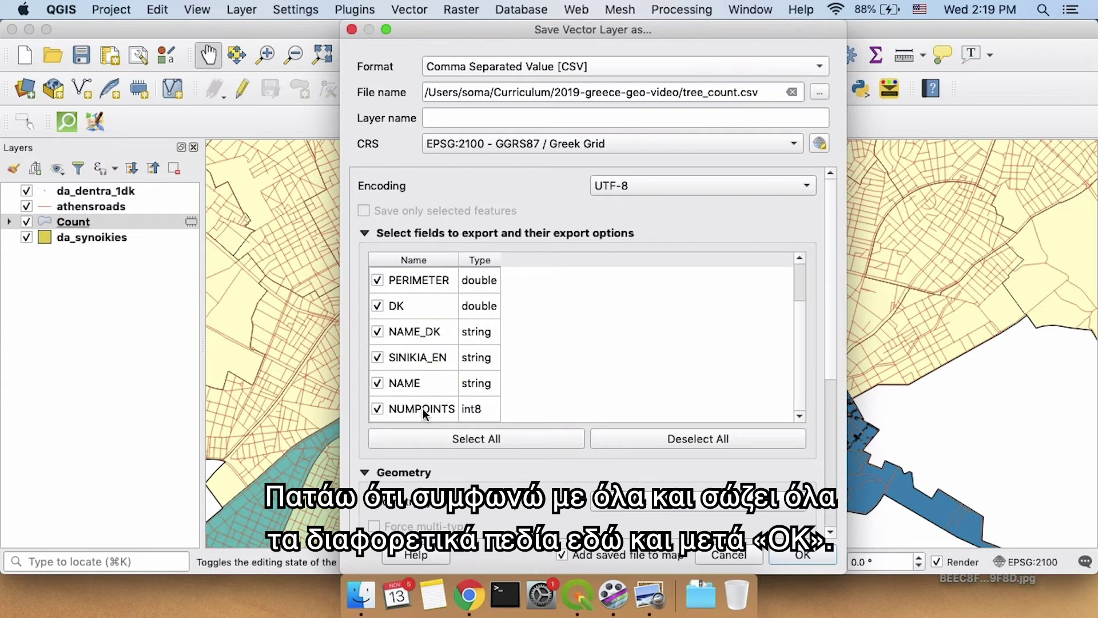
pyautogui.scroll(2, 798, 262)
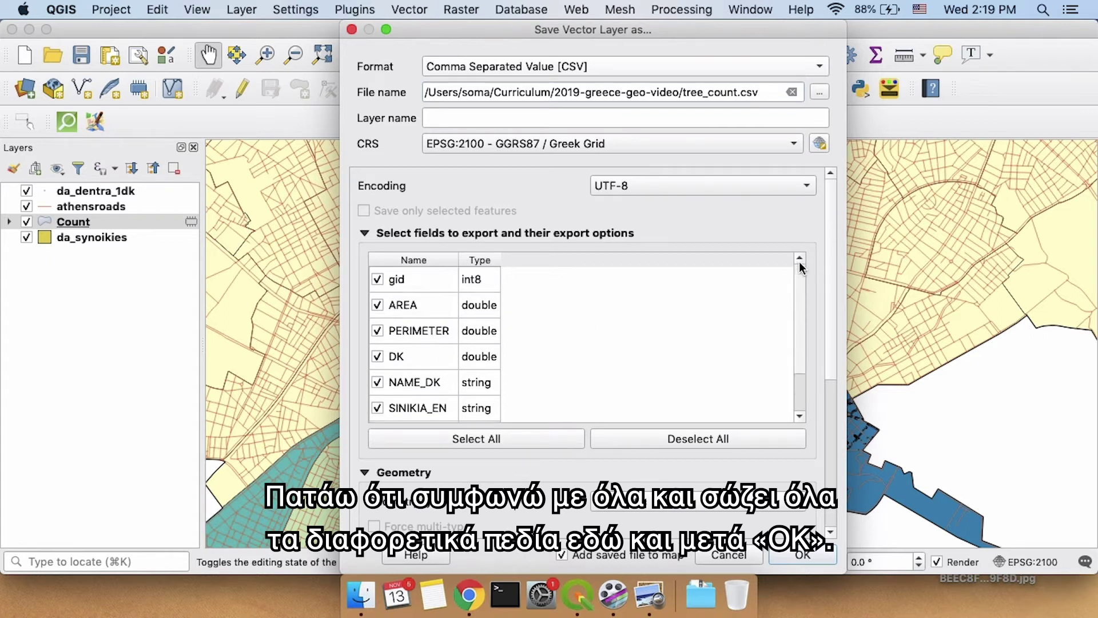
pyautogui.click(798, 555)
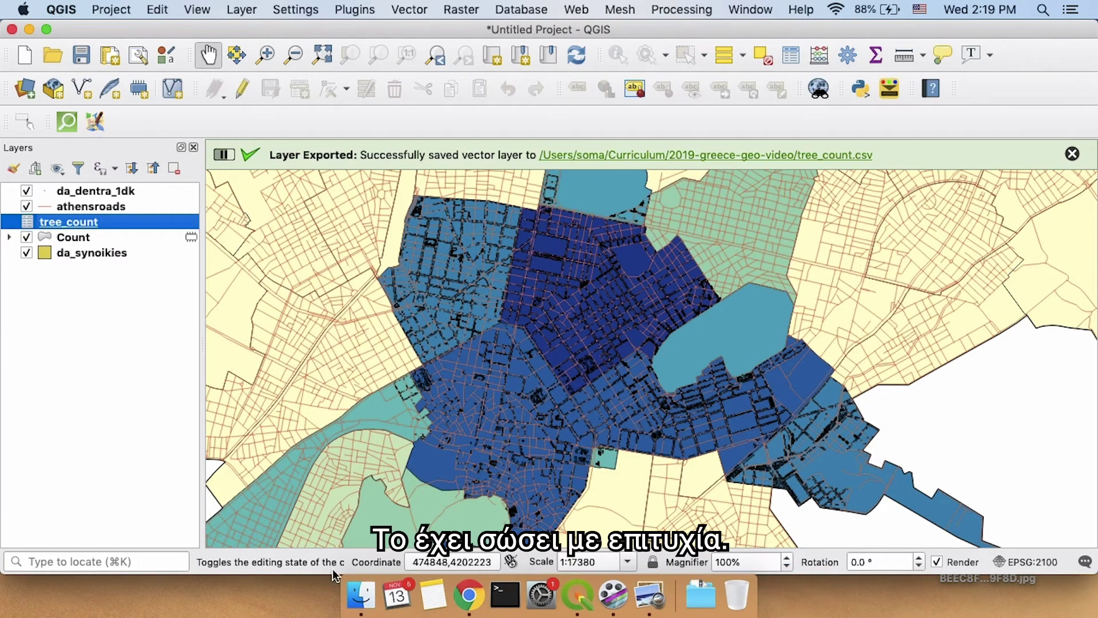
# - Open tree_count.csv from the 2019-greece-geo-video folder in Excel
pyautogui.click(357, 595)
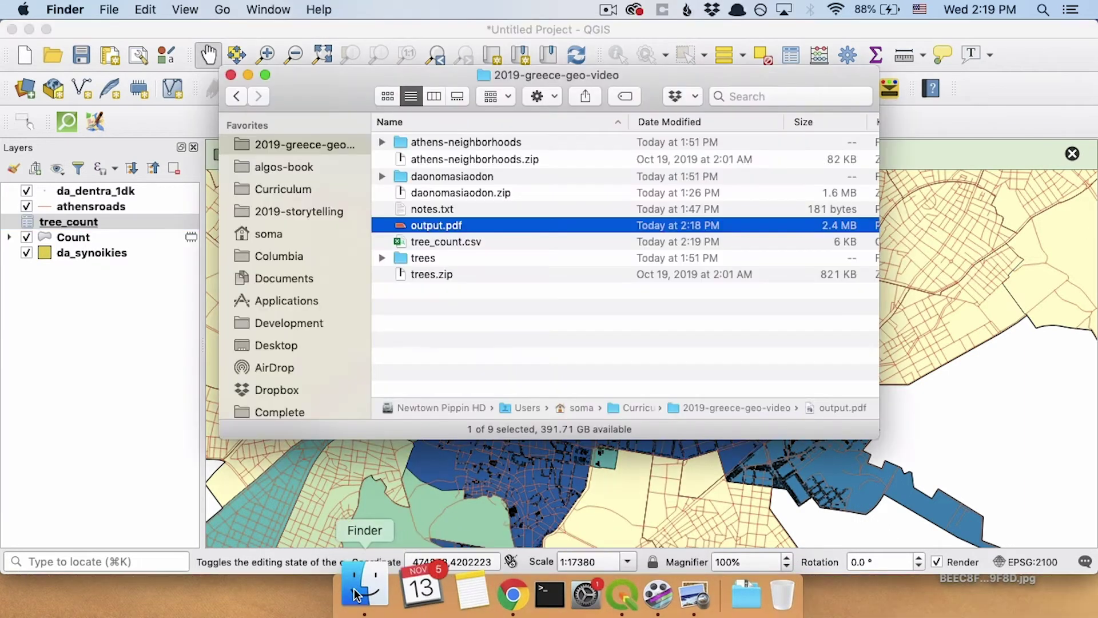
pyautogui.doubleClick(461, 242)
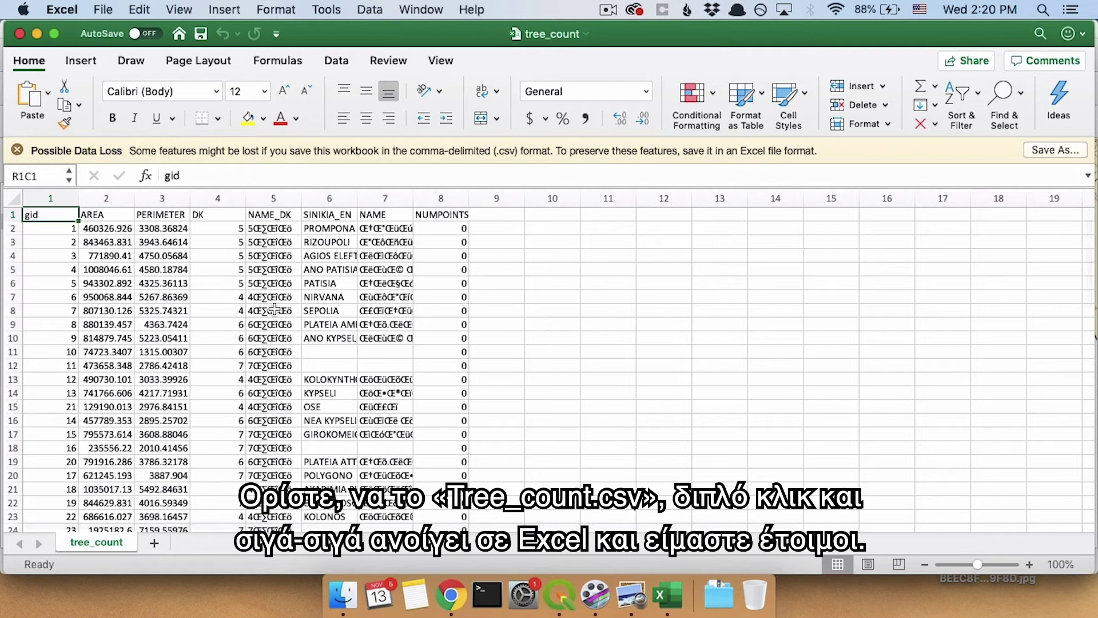
# - Check the neighbourhood NUMPOINTS counts: 352, 42, 3715, 6730, 109, 240 and 2835
pyautogui.click(275, 310)
pyautogui.scroll(-6, 443, 326)
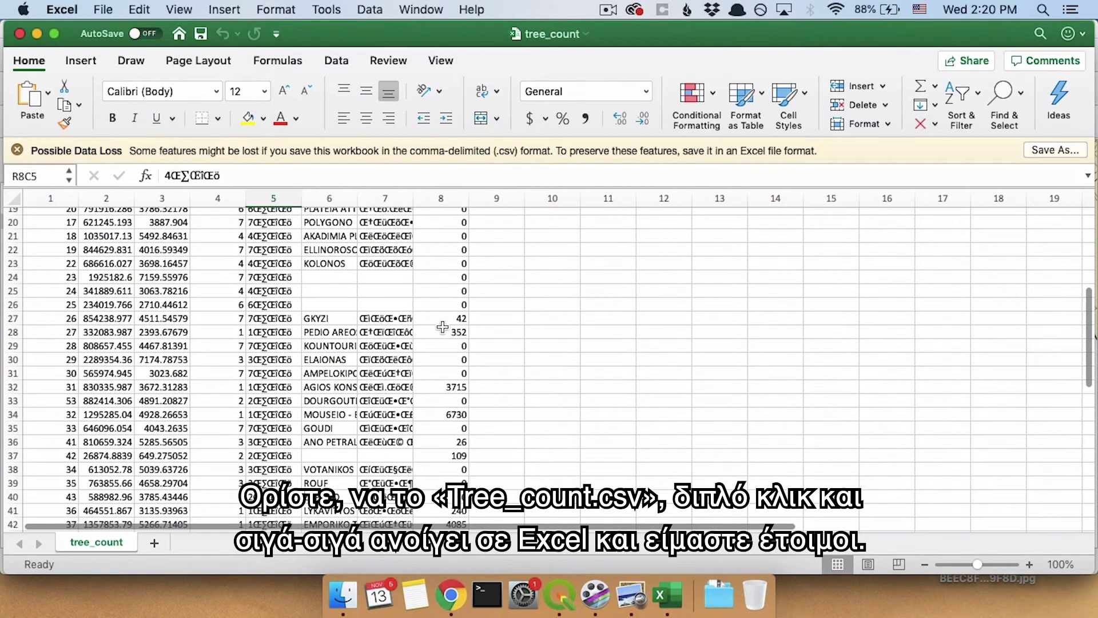
pyautogui.click(443, 331)
pyautogui.click(443, 318)
pyautogui.click(442, 386)
pyautogui.click(443, 414)
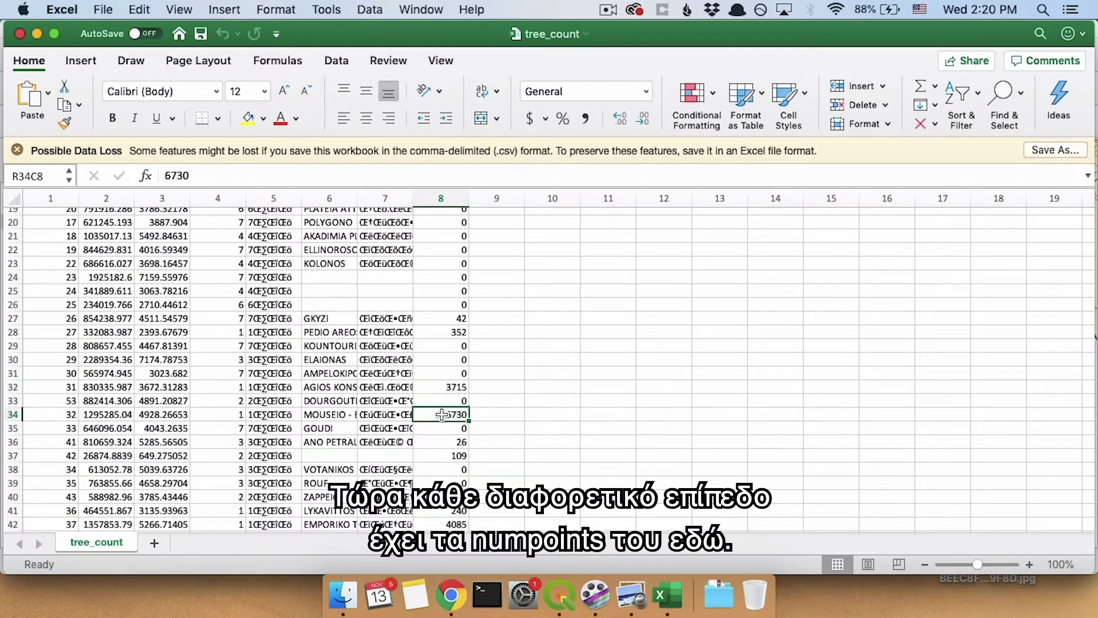
pyautogui.click(443, 456)
pyautogui.click(444, 512)
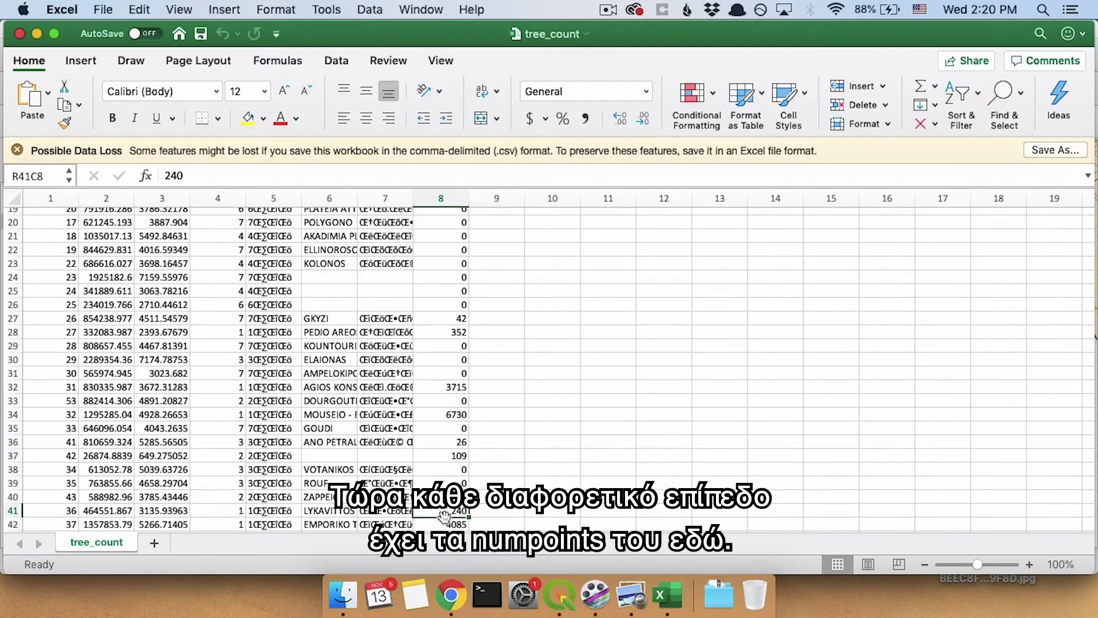
pyautogui.scroll(-3, 444, 515)
pyautogui.click(440, 414)
pyautogui.click(440, 456)
pyautogui.scroll(9, 439, 463)
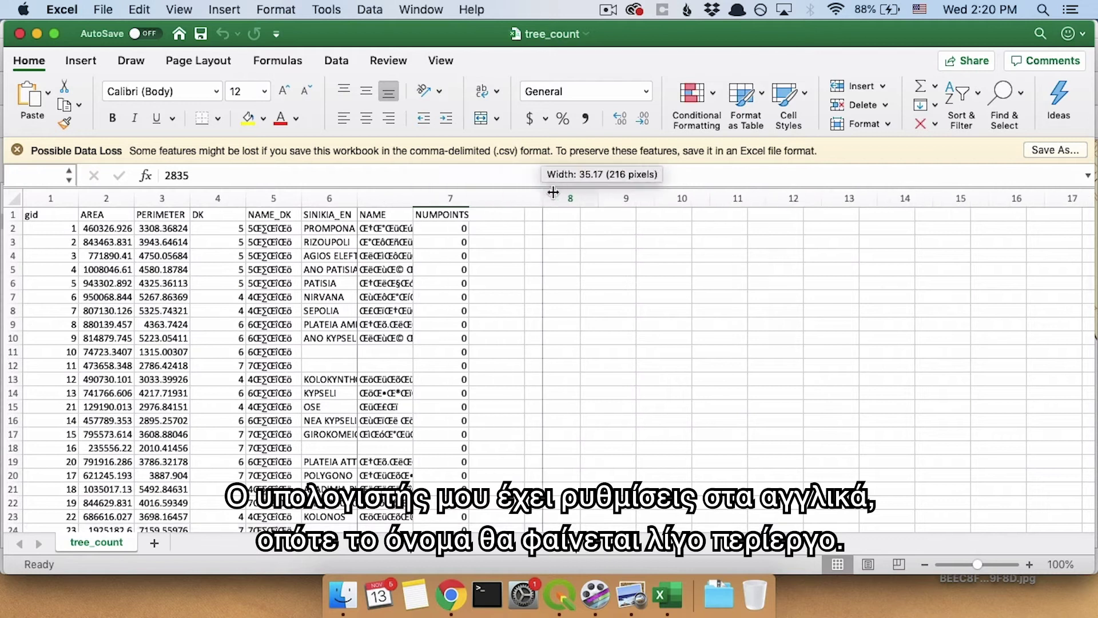
# - Widen column 7 to 35.17, select its values to row 20, then scroll through the rows
pyautogui.moveTo(553, 193); pyautogui.dragTo(560, 192)
pyautogui.moveTo(400, 227); pyautogui.dragTo(435, 476)
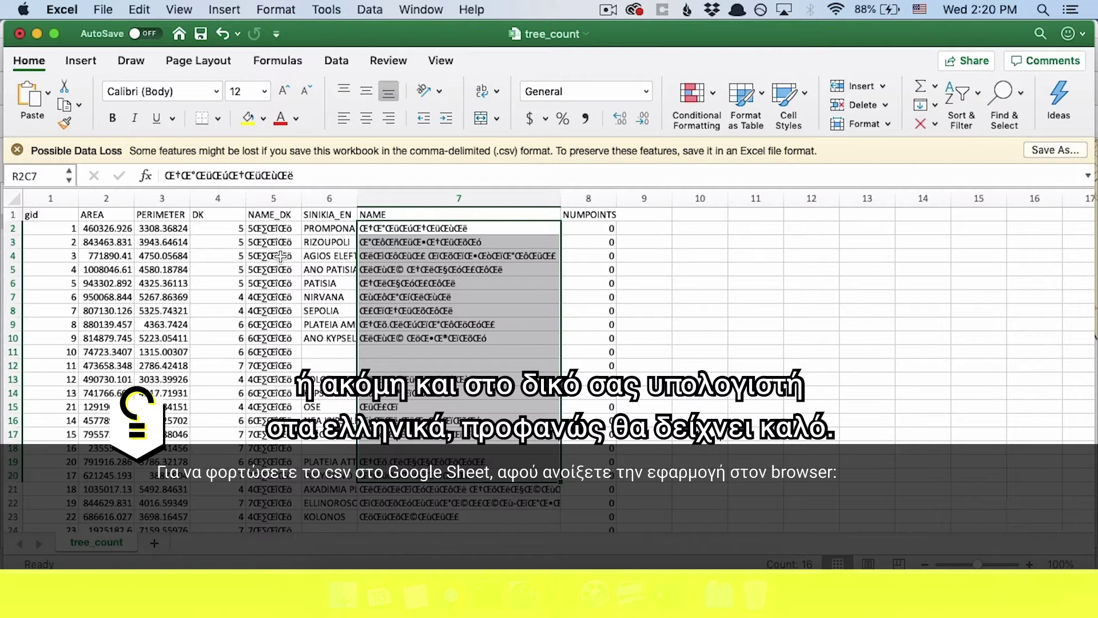
pyautogui.click(40, 218)
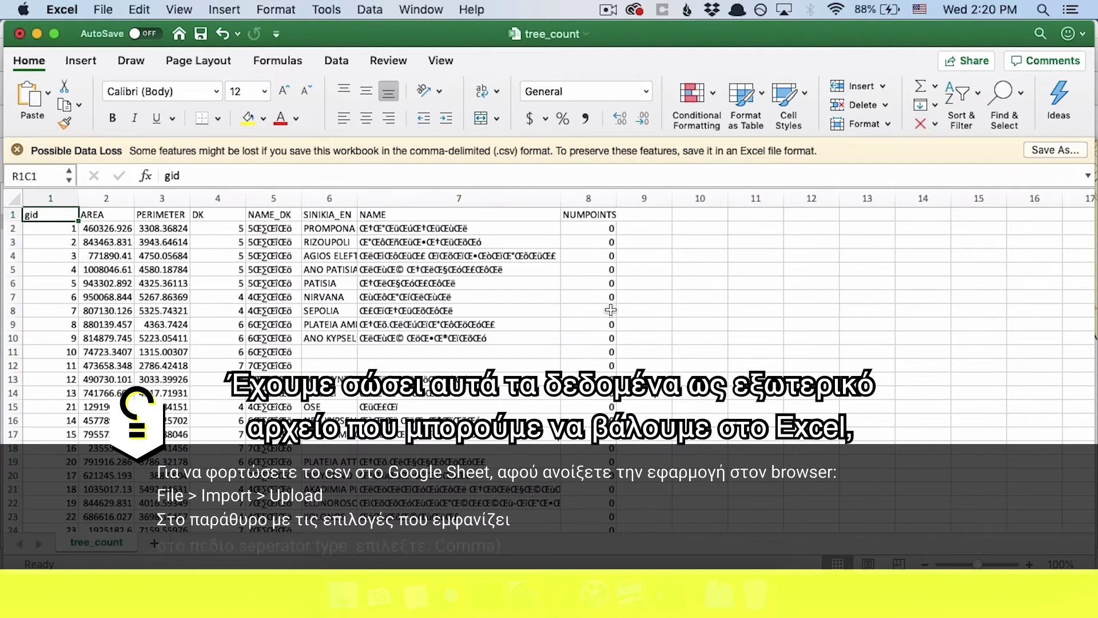
pyautogui.scroll(-4, 611, 311)
pyautogui.scroll(-4, 583, 408)
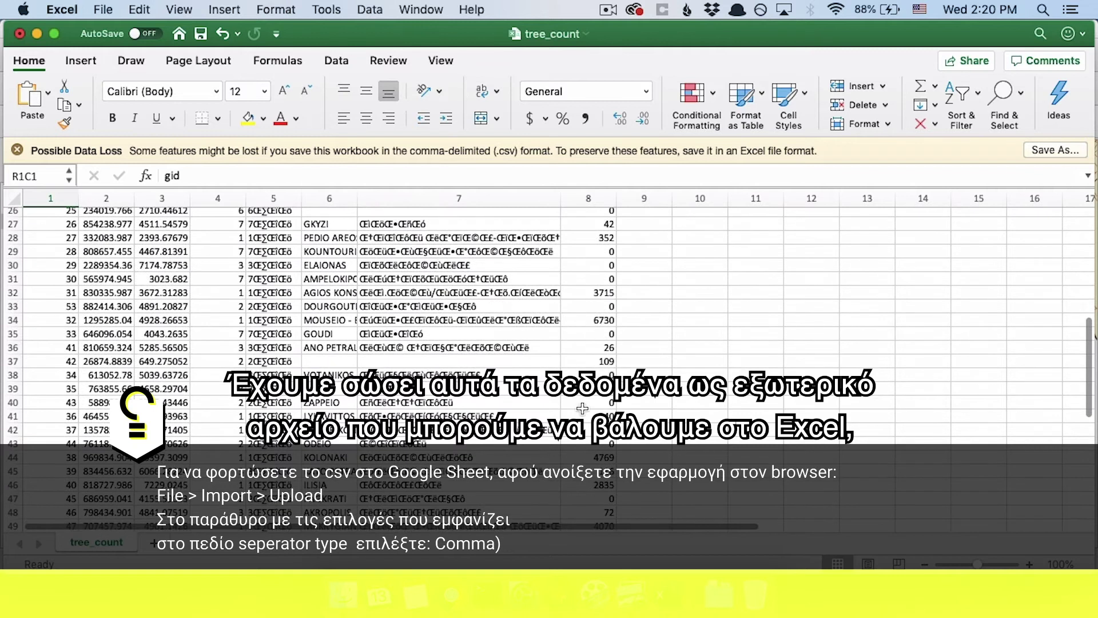
pyautogui.scroll(8, 580, 483)
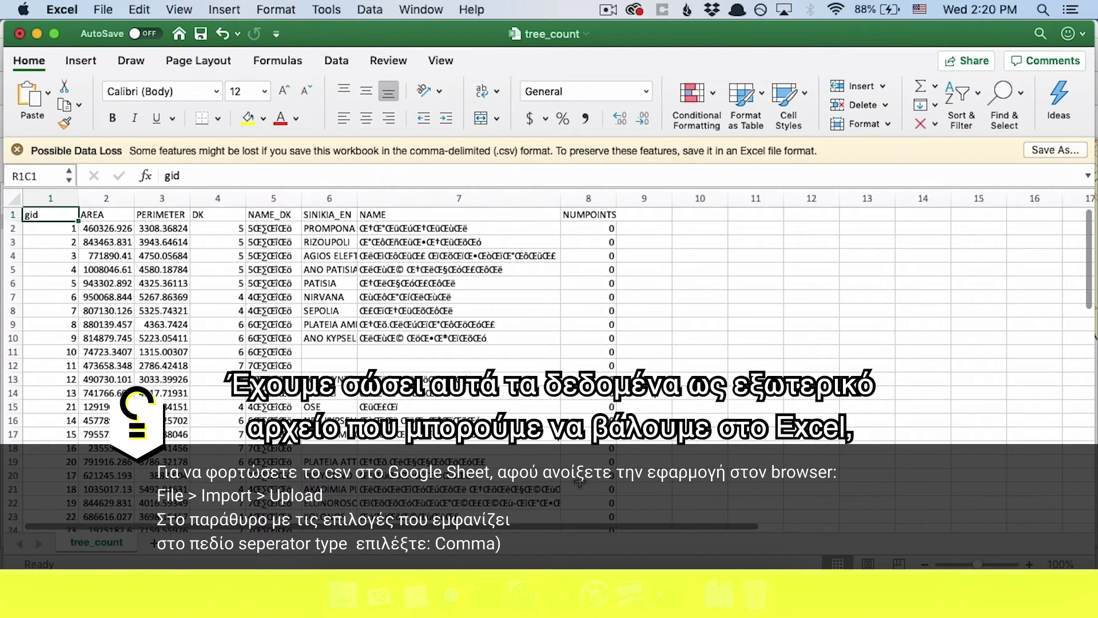
pyautogui.scroll(-5, 580, 483)
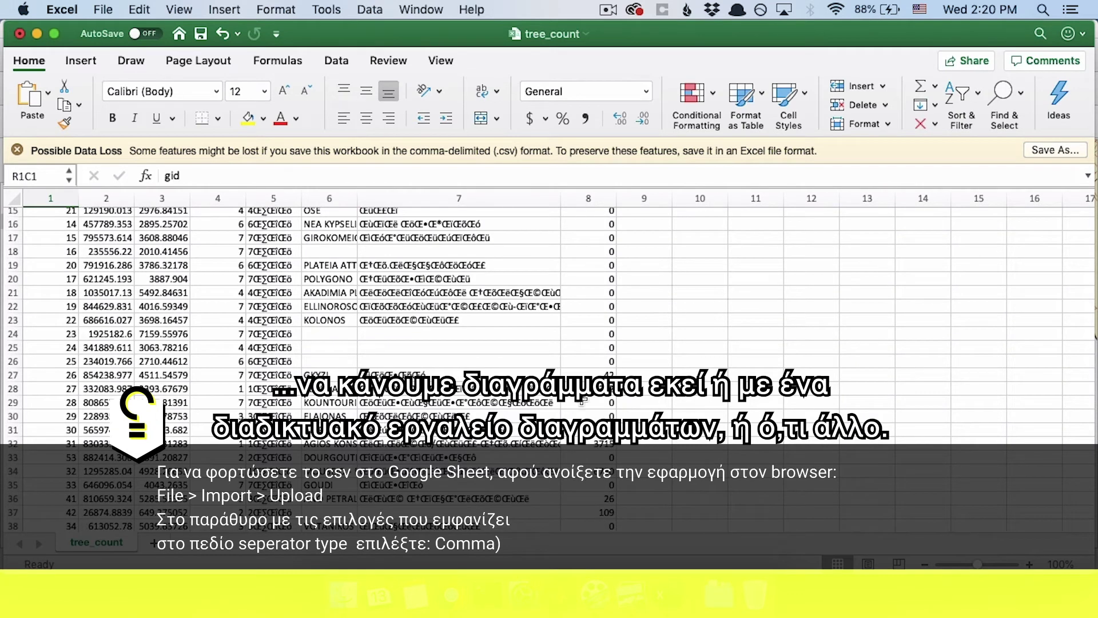
pyautogui.click(458, 333)
pyautogui.scroll(5, 458, 333)
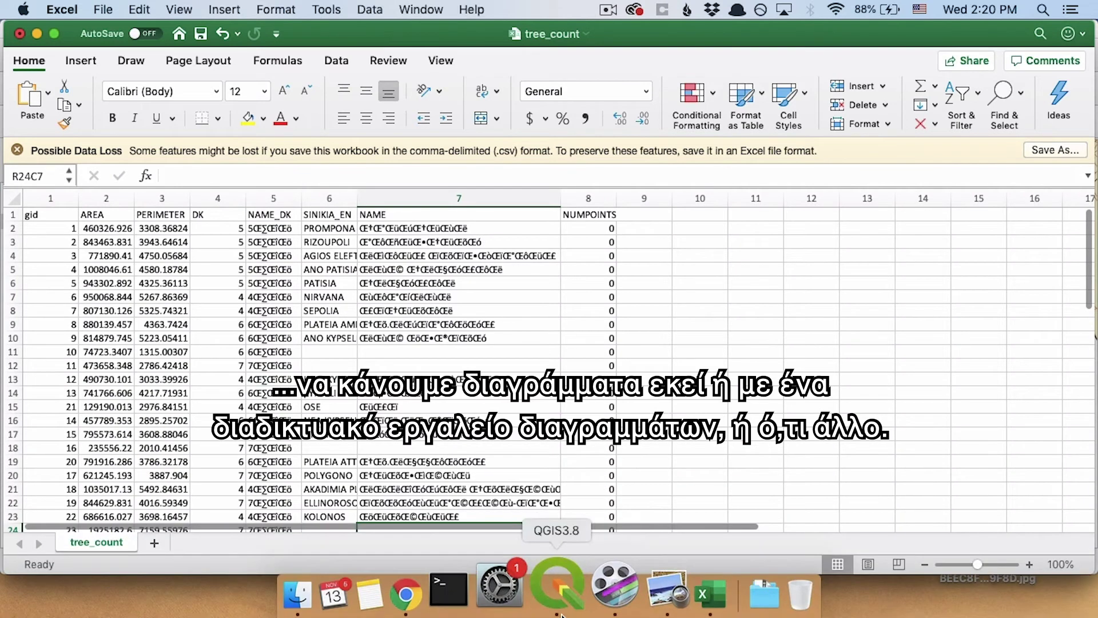
# - Back in QGIS, hide and reshow the Count layer, then deselect tree_count
pyautogui.click(560, 595)
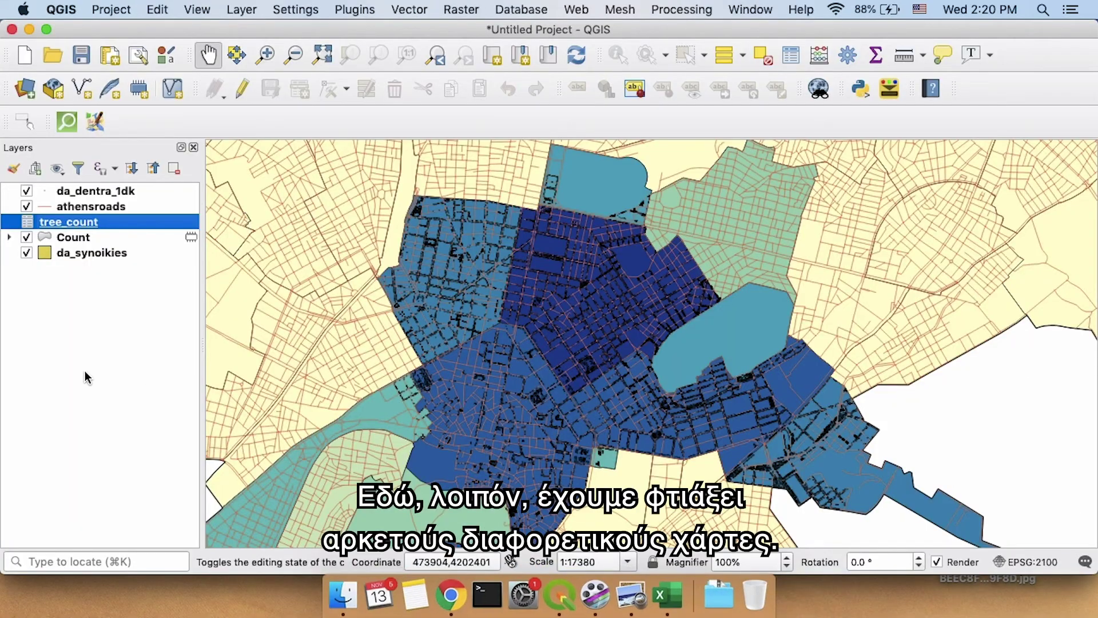
pyautogui.click(440, 424)
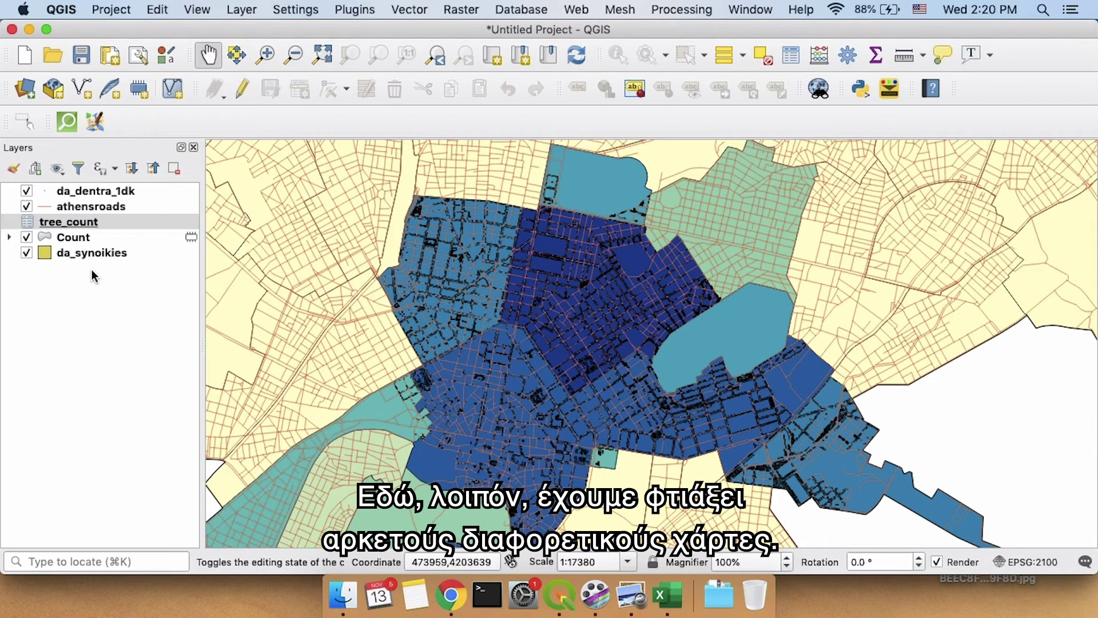
pyautogui.click(27, 237)
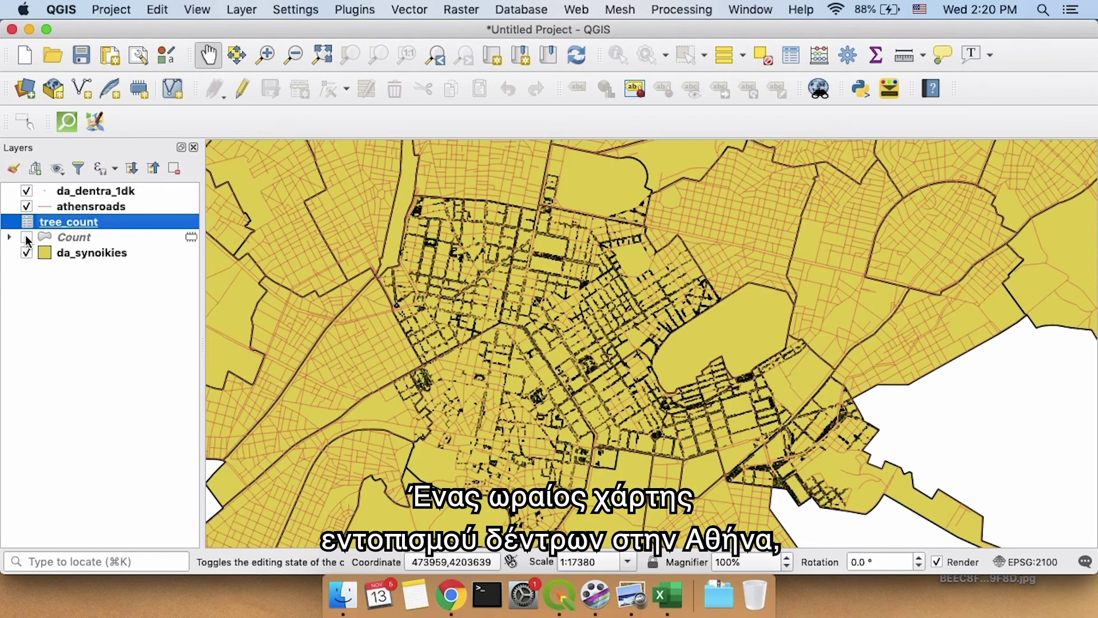
pyautogui.click(27, 236)
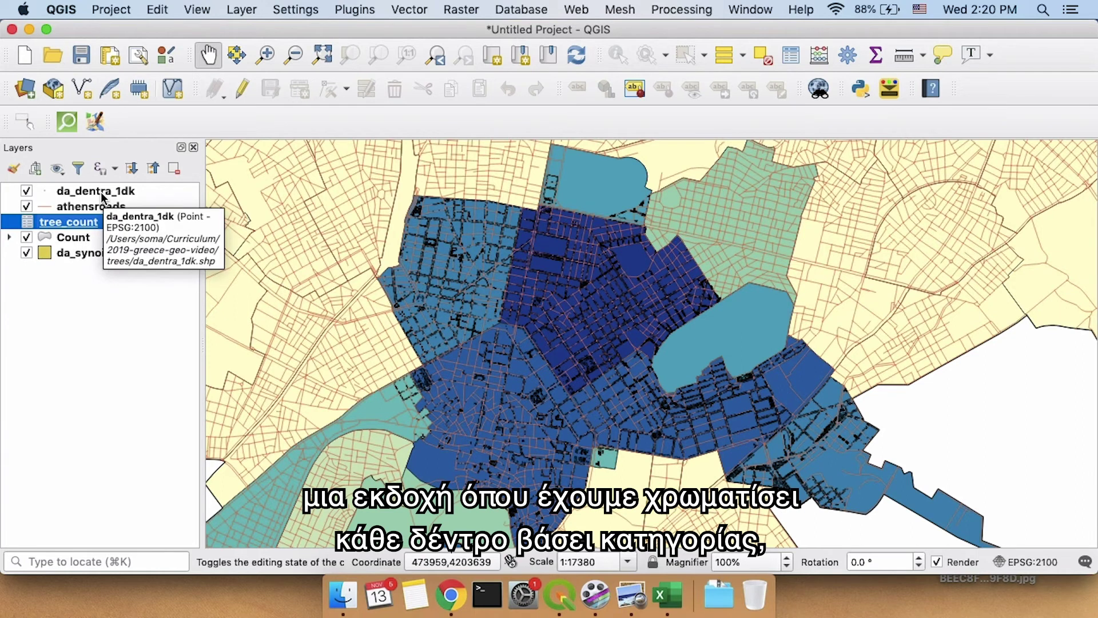
pyautogui.click(81, 345)
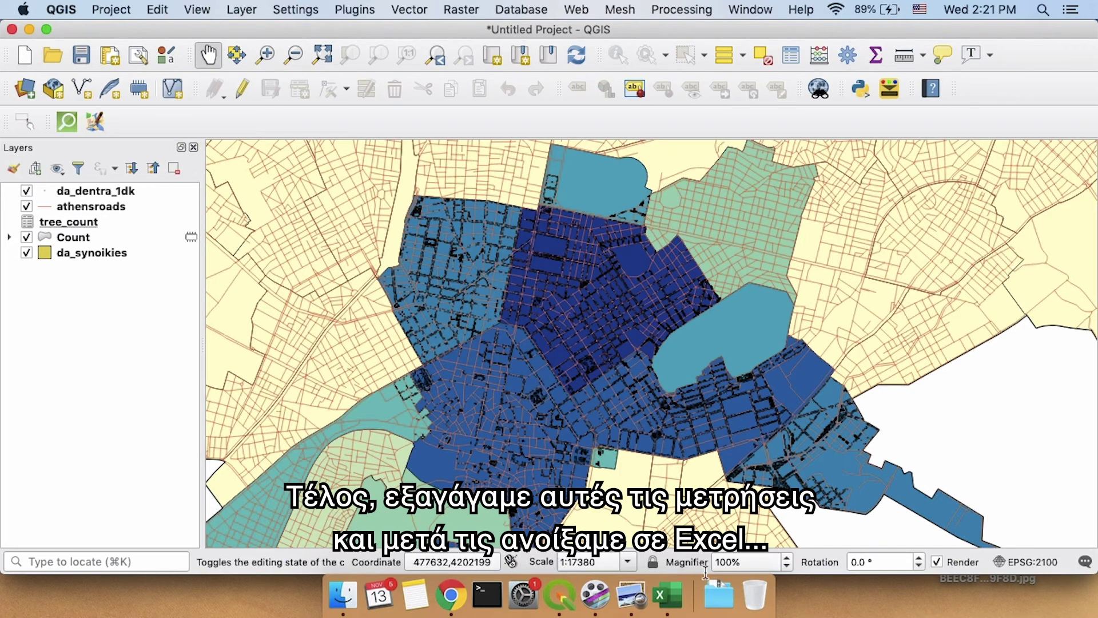
pyautogui.click(668, 595)
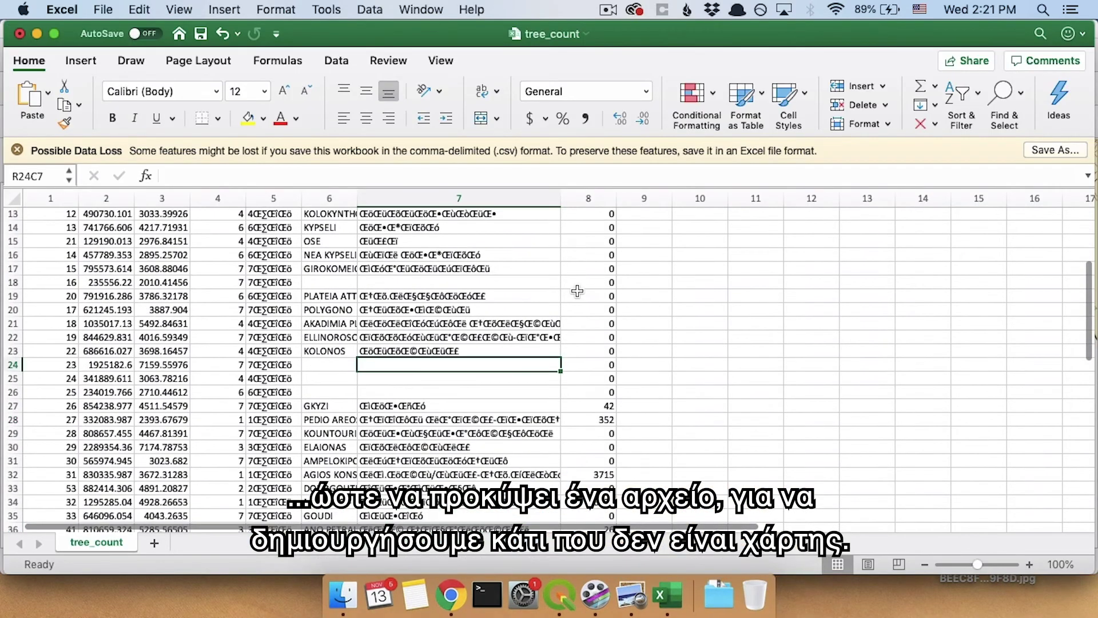
pyautogui.scroll(-4, 578, 291)
pyautogui.scroll(8, 577, 291)
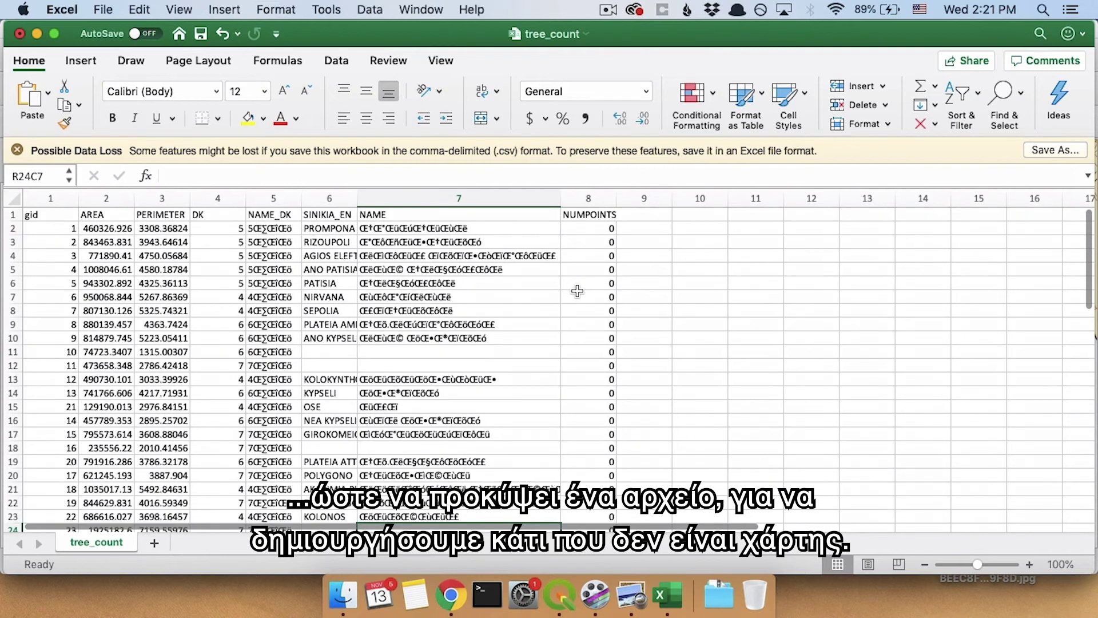
pyautogui.press('super+Tab')
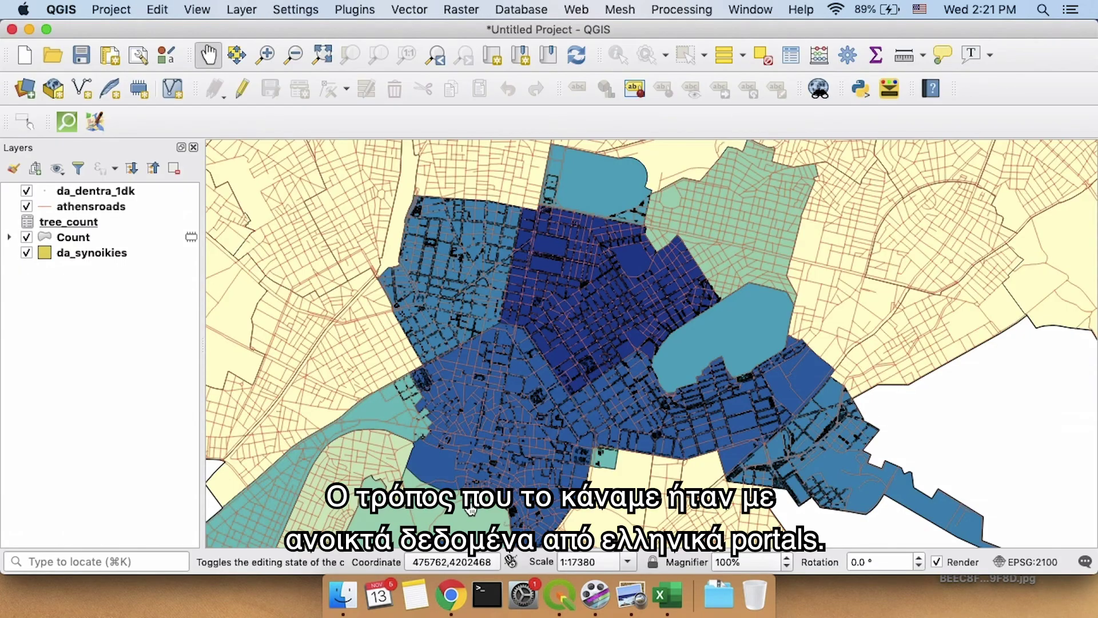
pyautogui.click(448, 589)
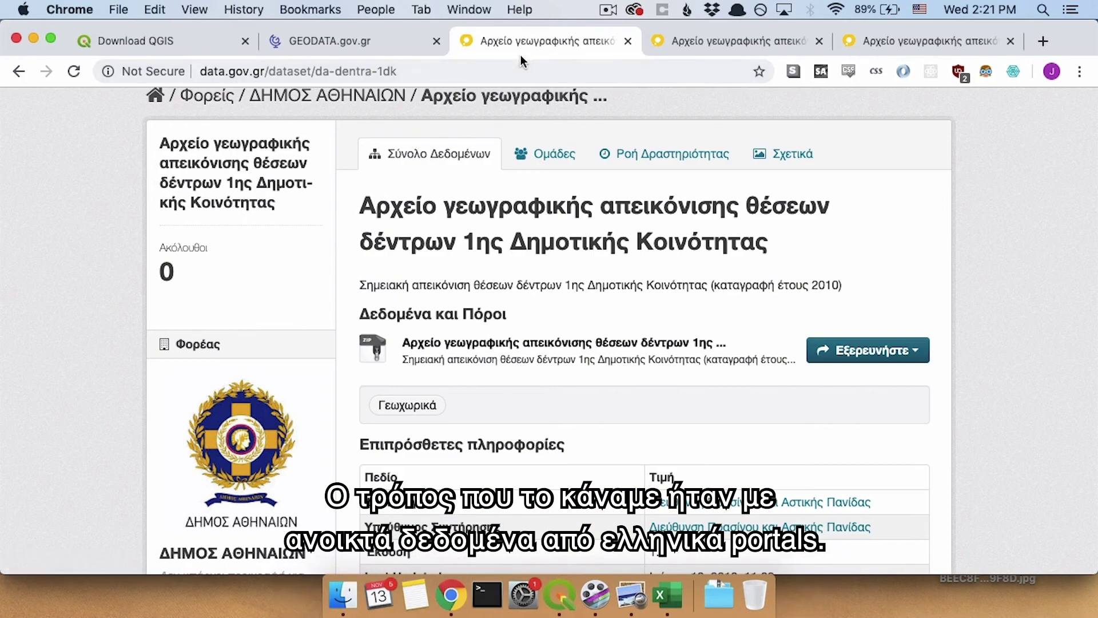
pyautogui.click(352, 40)
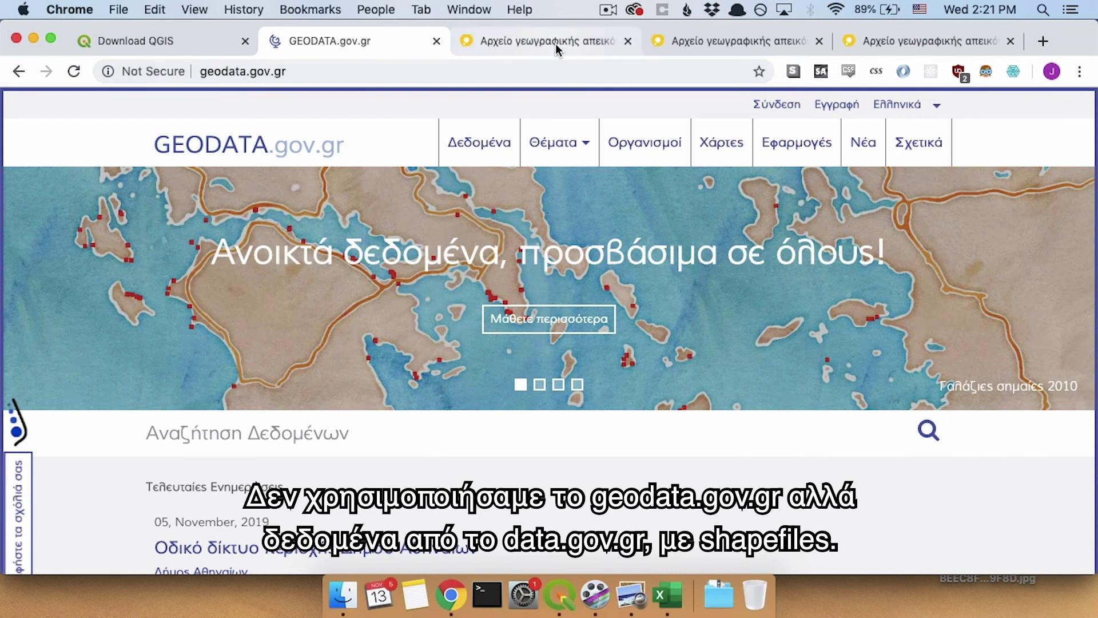
pyautogui.click(555, 42)
pyautogui.moveTo(267, 74); pyautogui.dragTo(194, 46)
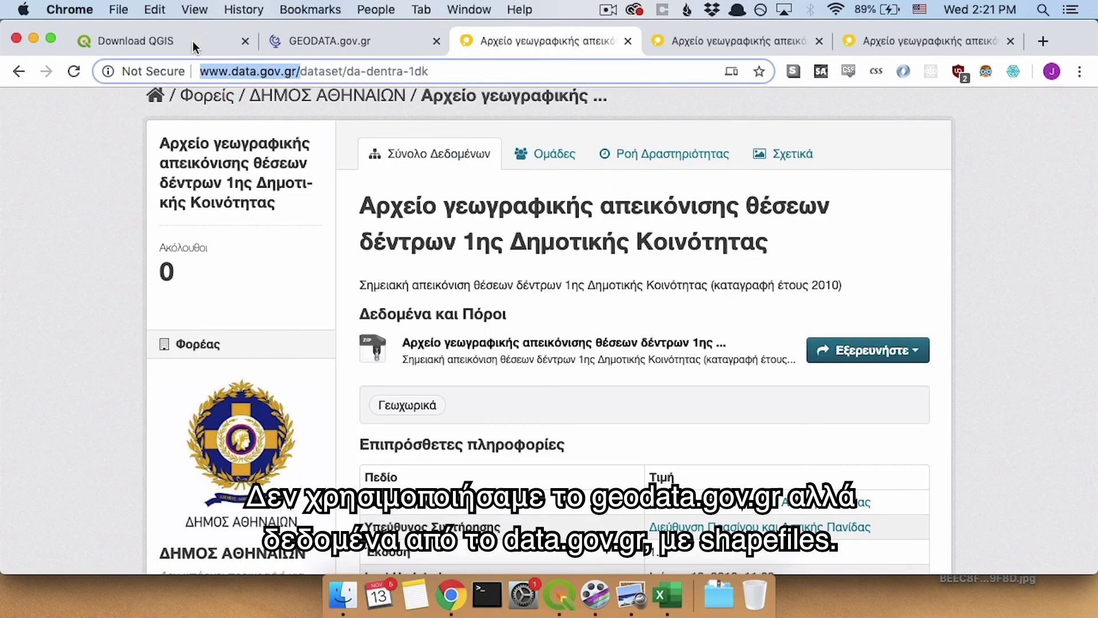
pyautogui.click(713, 43)
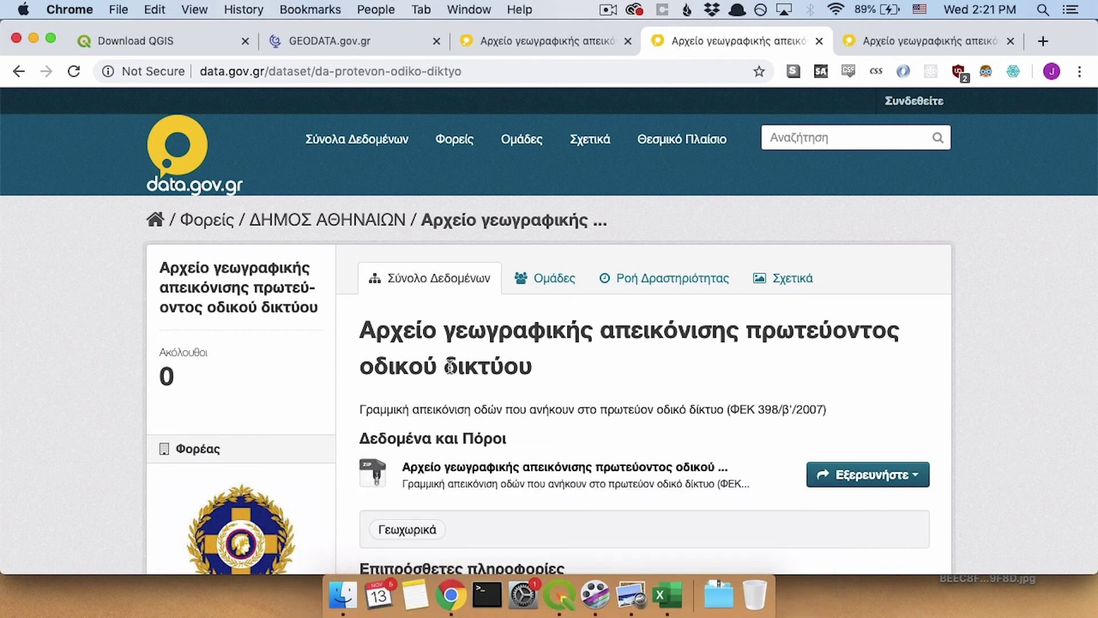
pyautogui.click(188, 35)
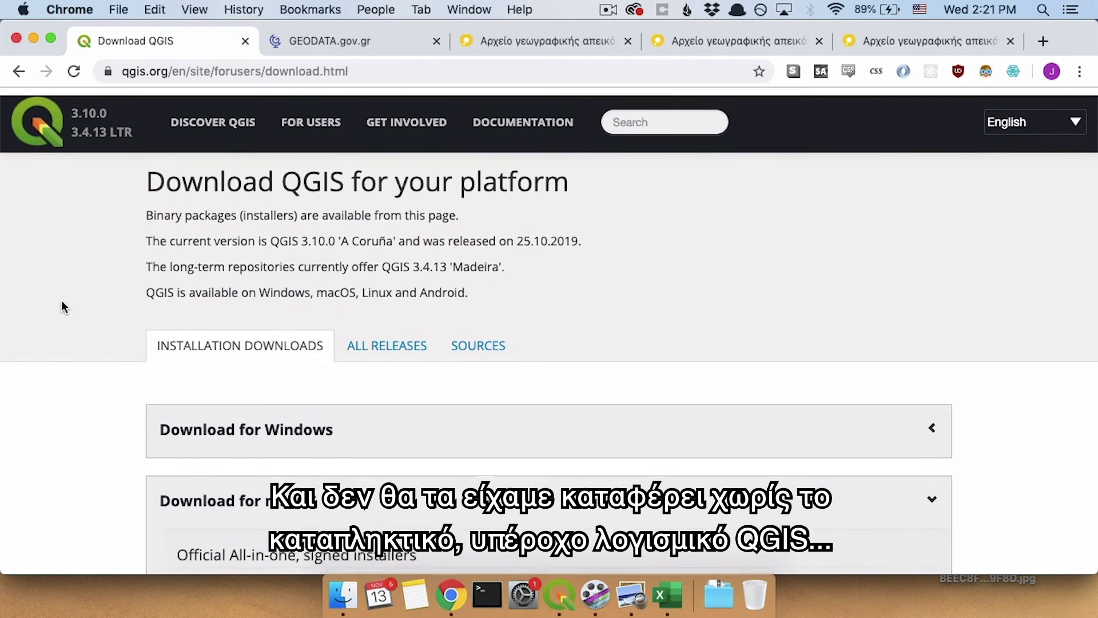
pyautogui.scroll(-1, 63, 307)
pyautogui.moveTo(148, 175); pyautogui.dragTo(542, 182)
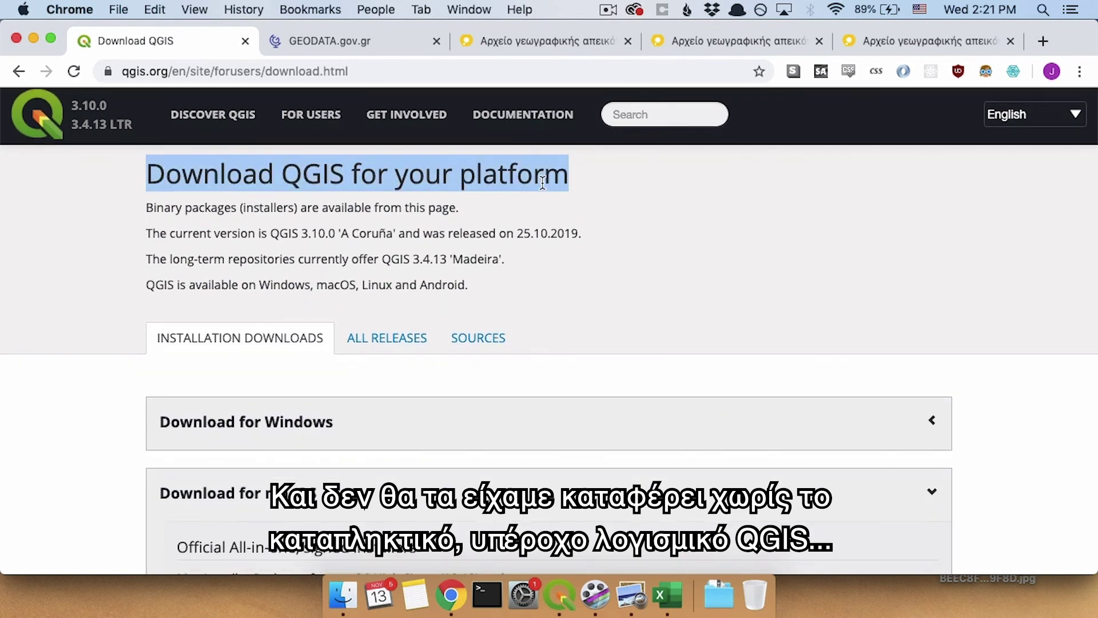
pyautogui.click(763, 258)
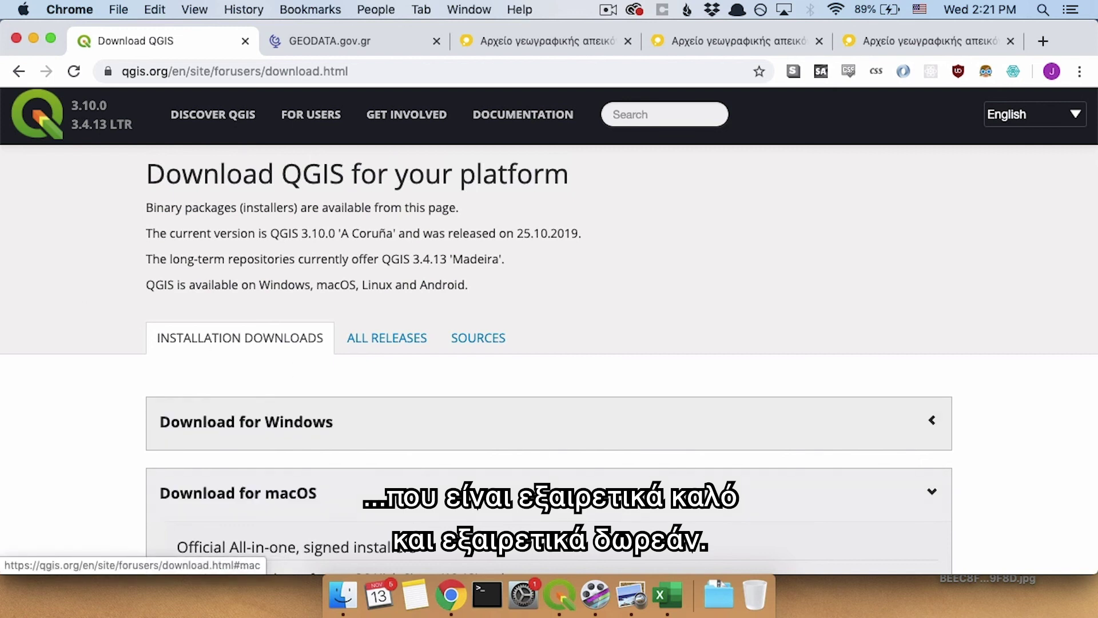
pyautogui.click(564, 598)
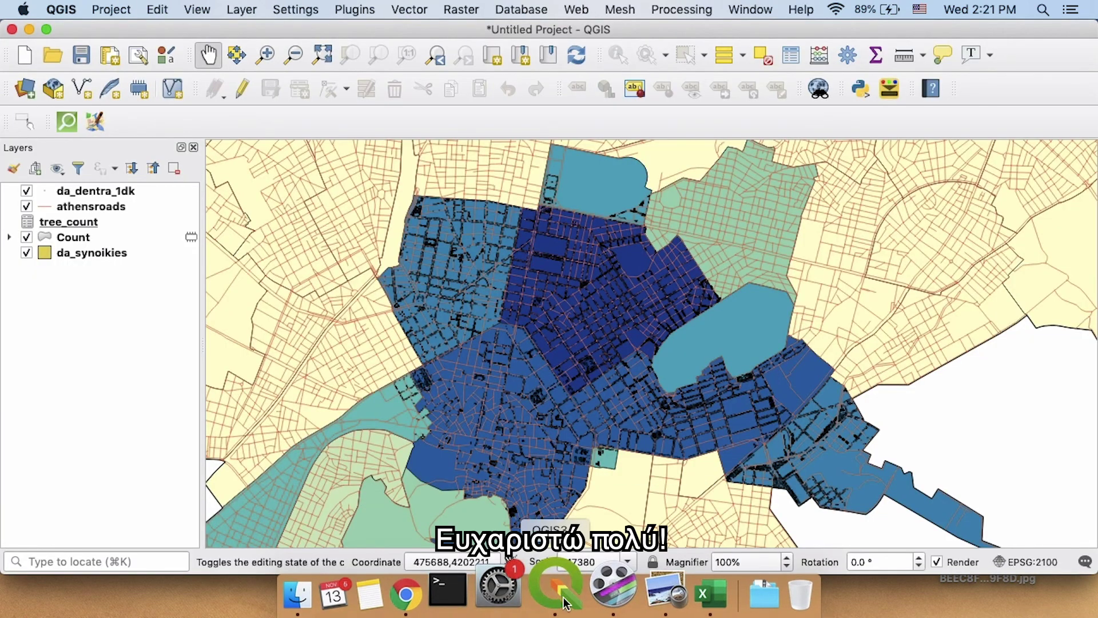